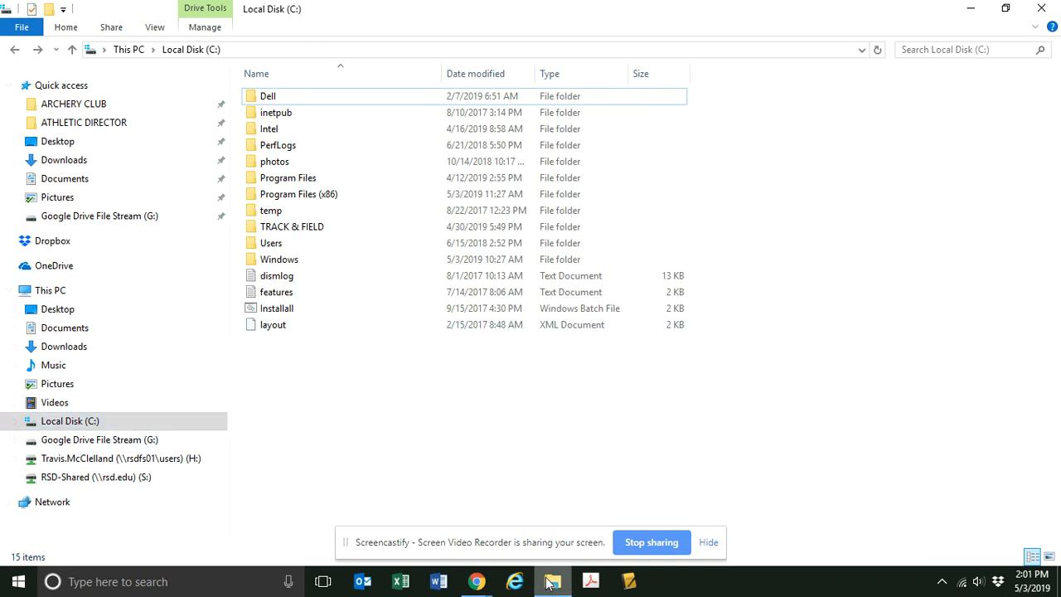
# Look through the MEET DATA folder inside TRACK & FIELD on Local Disk (C:) and return to its parent folder.
pyautogui.moveTo(553, 585)
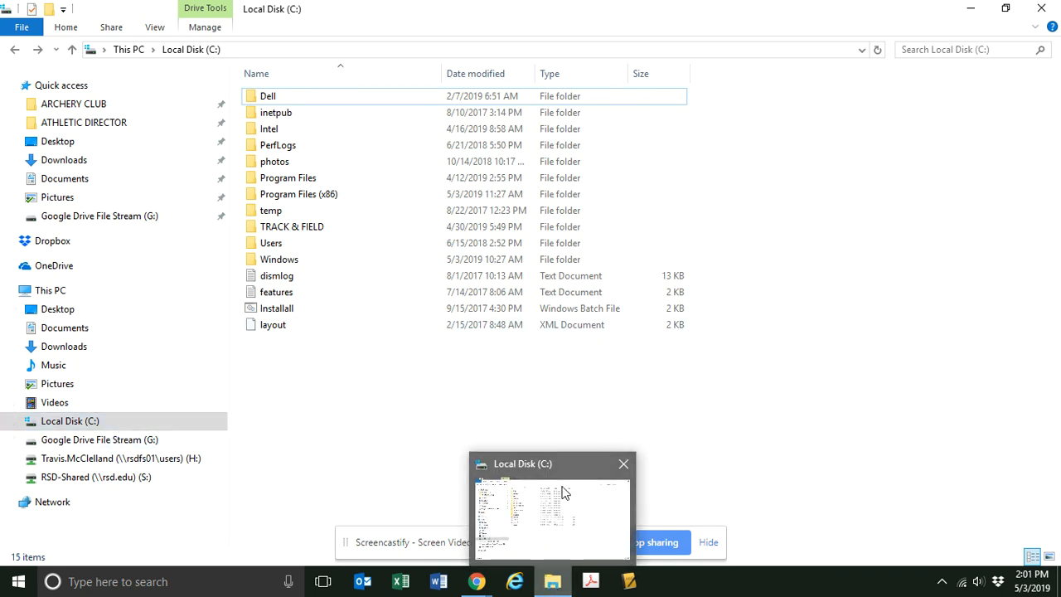
pyautogui.click(968, 14)
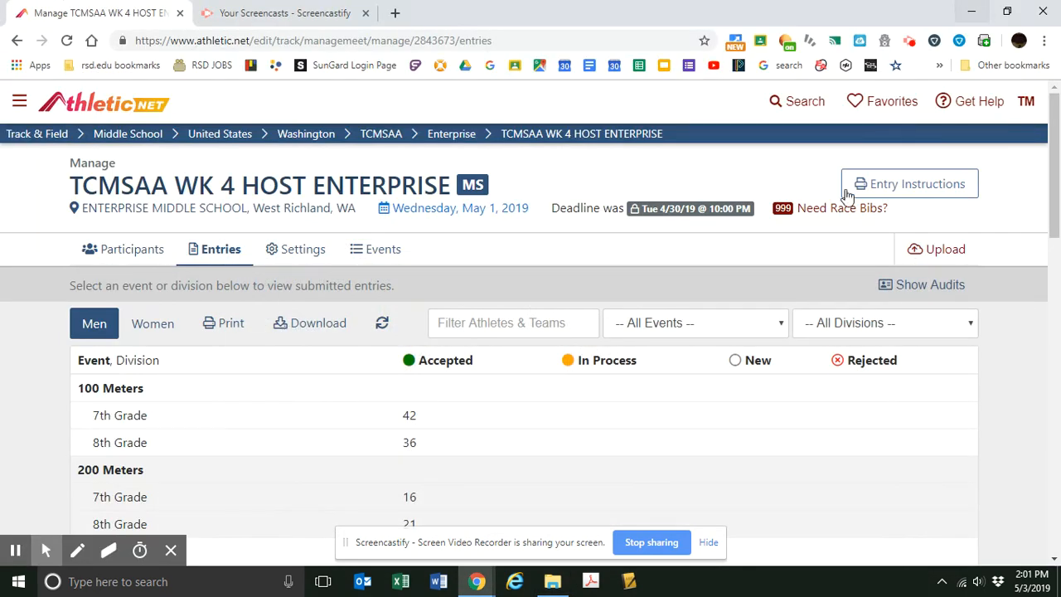
pyautogui.moveTo(552, 585)
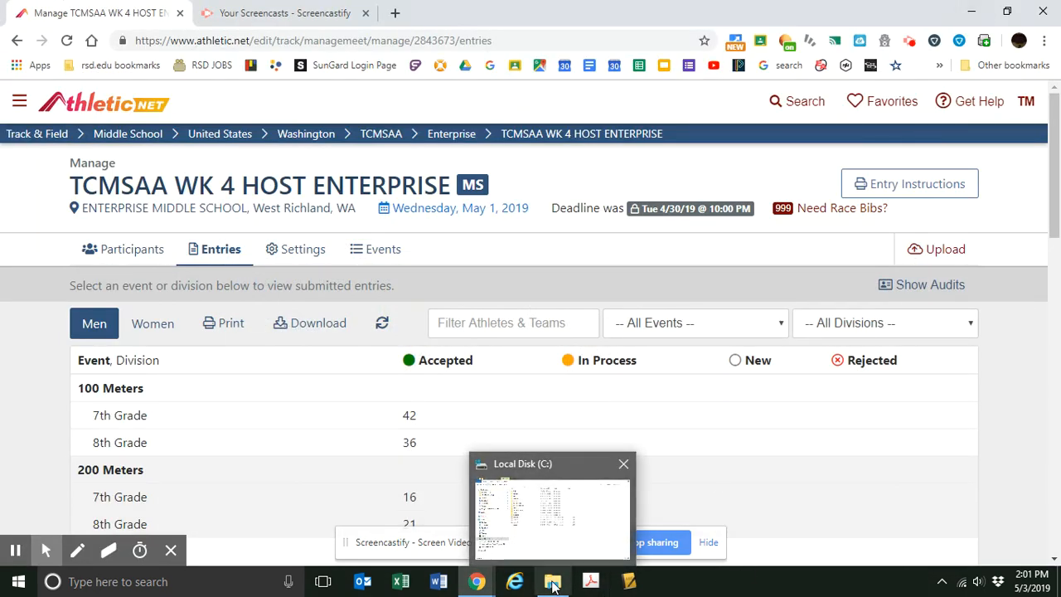
pyautogui.click(551, 584)
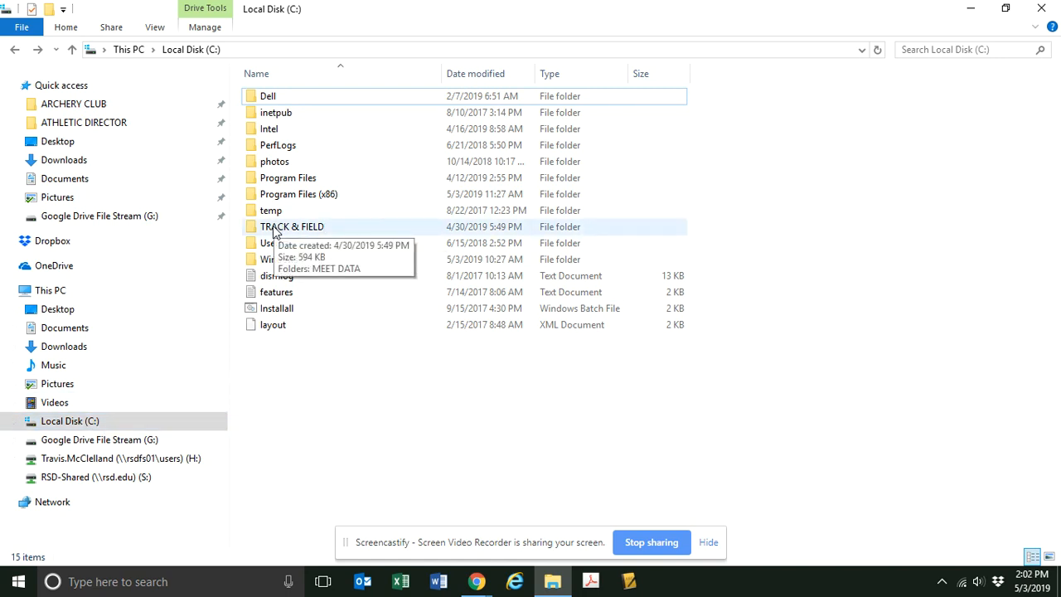
pyautogui.doubleClick(274, 229)
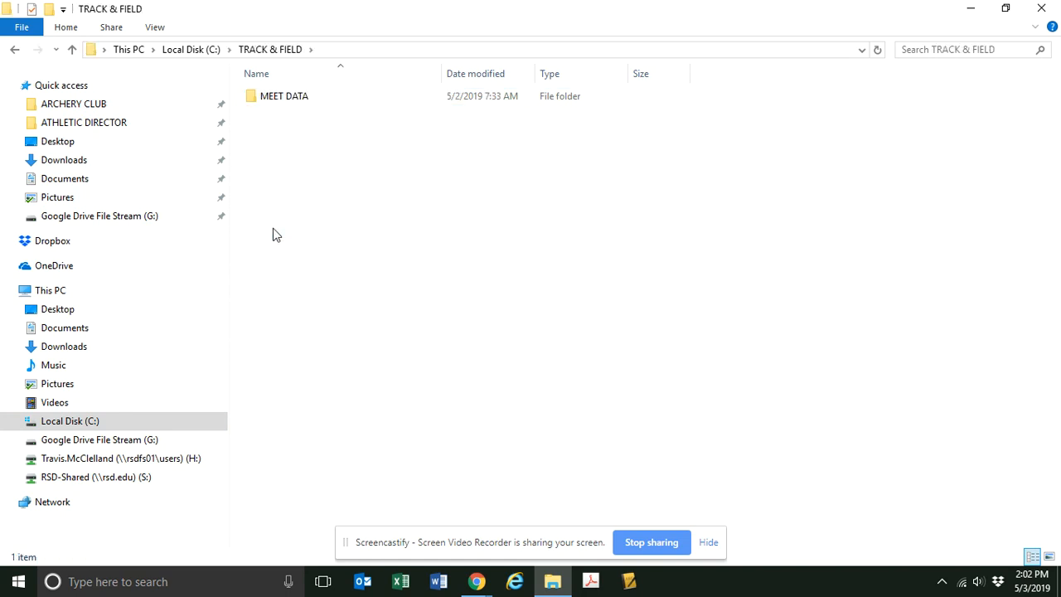
pyautogui.doubleClick(282, 98)
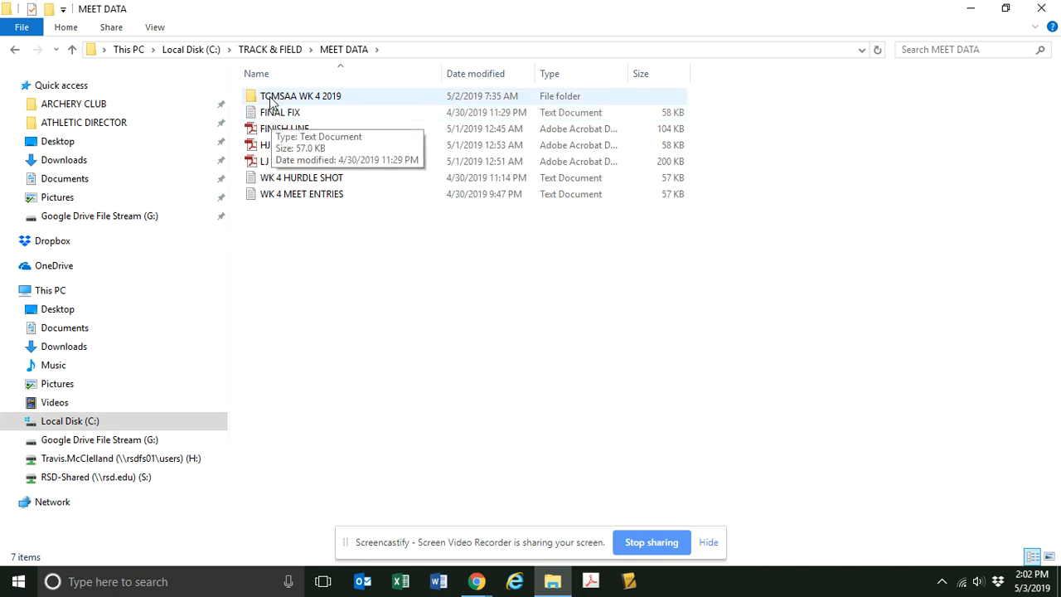
pyautogui.click(14, 51)
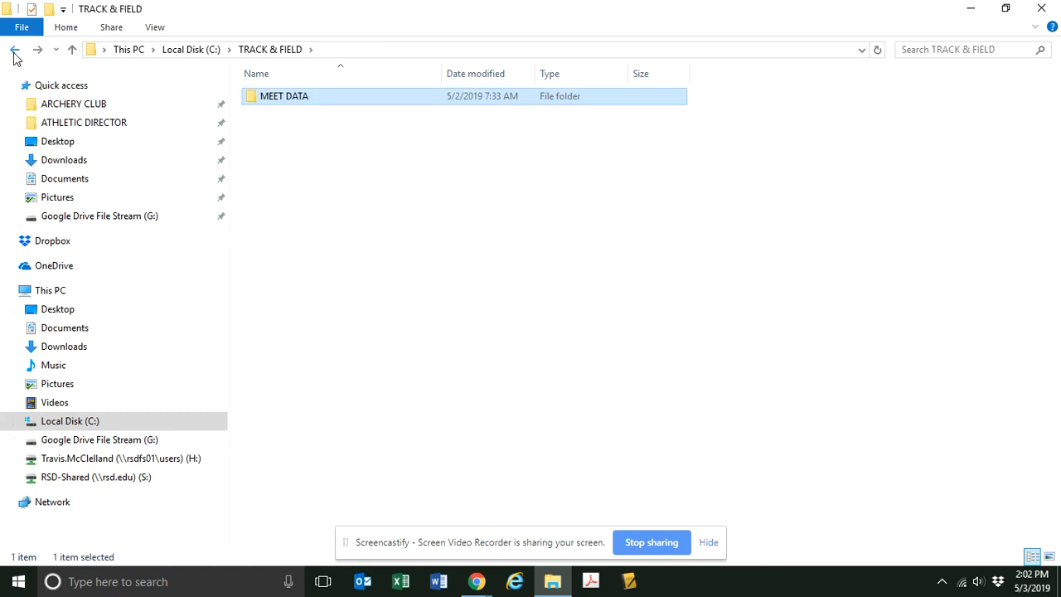
# Create a new folder named SCREENCASTIFY TRACK DEMO directly on Local Disk (C:).
pyautogui.click(80, 424)
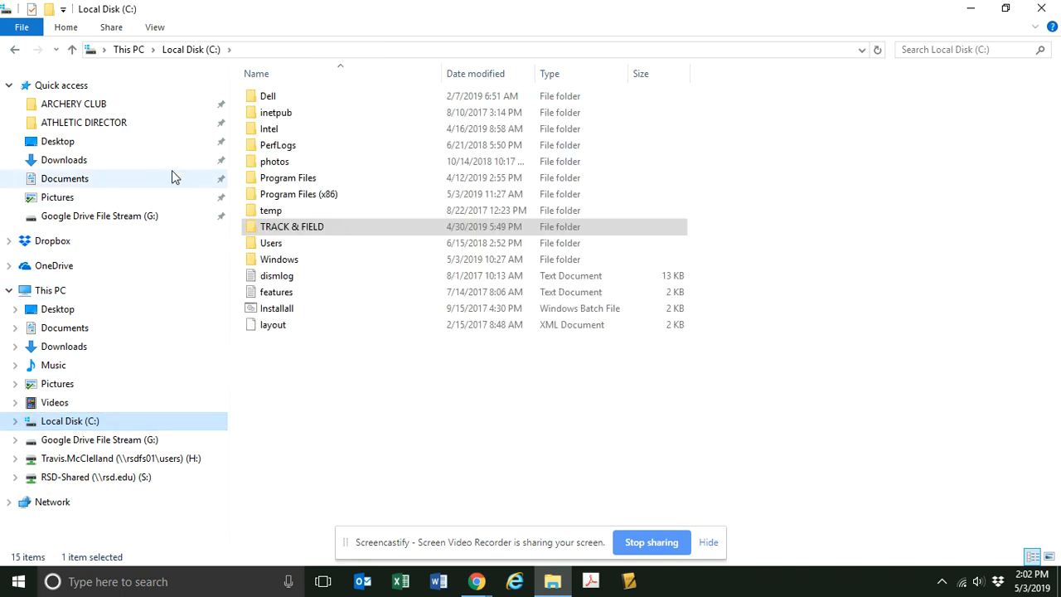
pyautogui.click(49, 10)
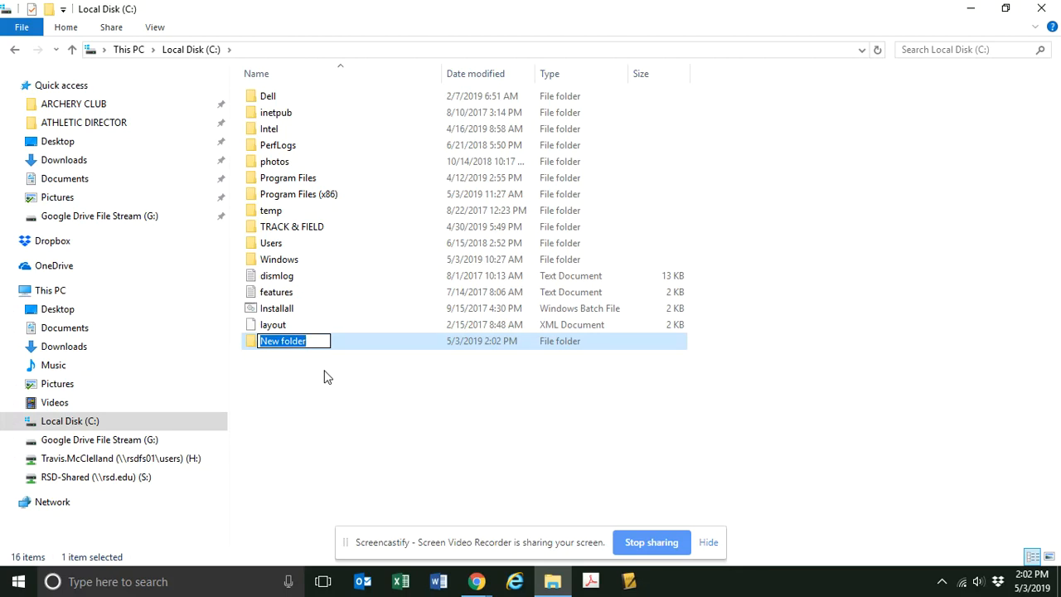
pyautogui.write('SCREENCASTIFY TRACK D')
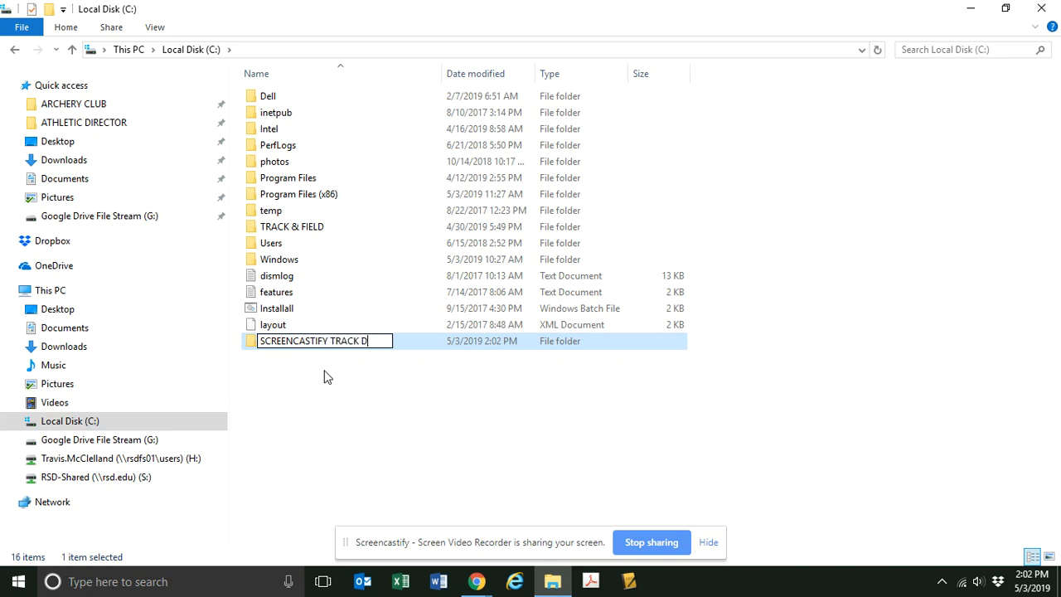
pyautogui.write('EMO')
pyautogui.press('Return')
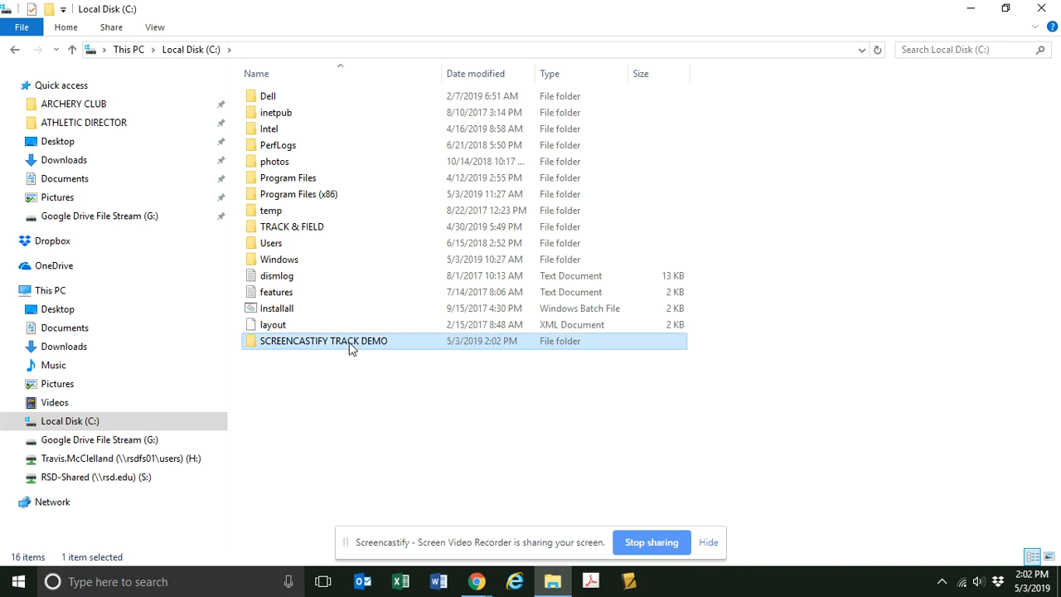
# Create a subfolder named 2019 inside SCREENCASTIFY TRACK DEMO and open it.
pyautogui.doubleClick(350, 346)
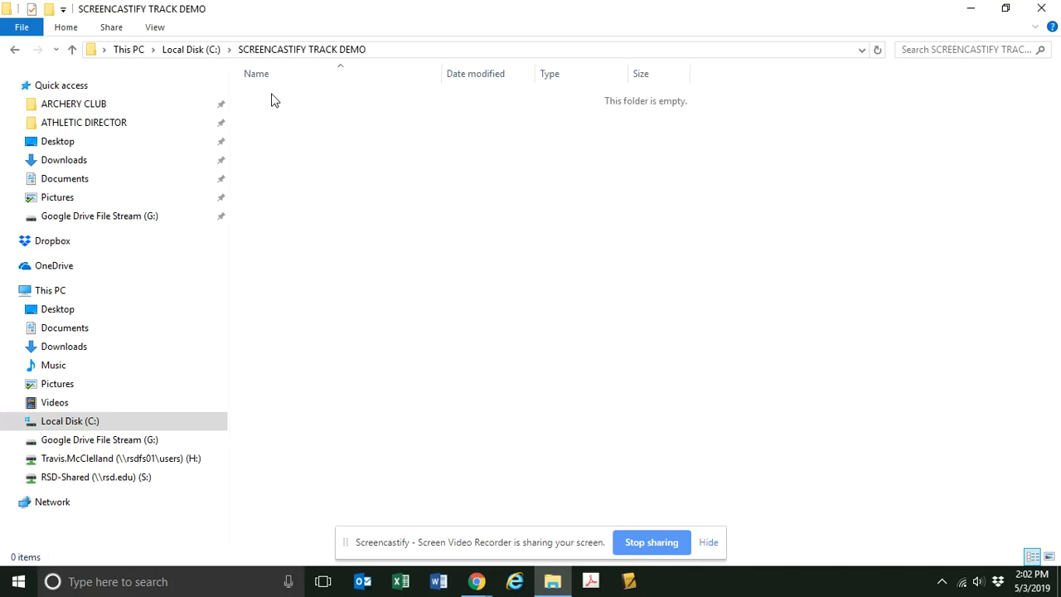
pyautogui.click(49, 15)
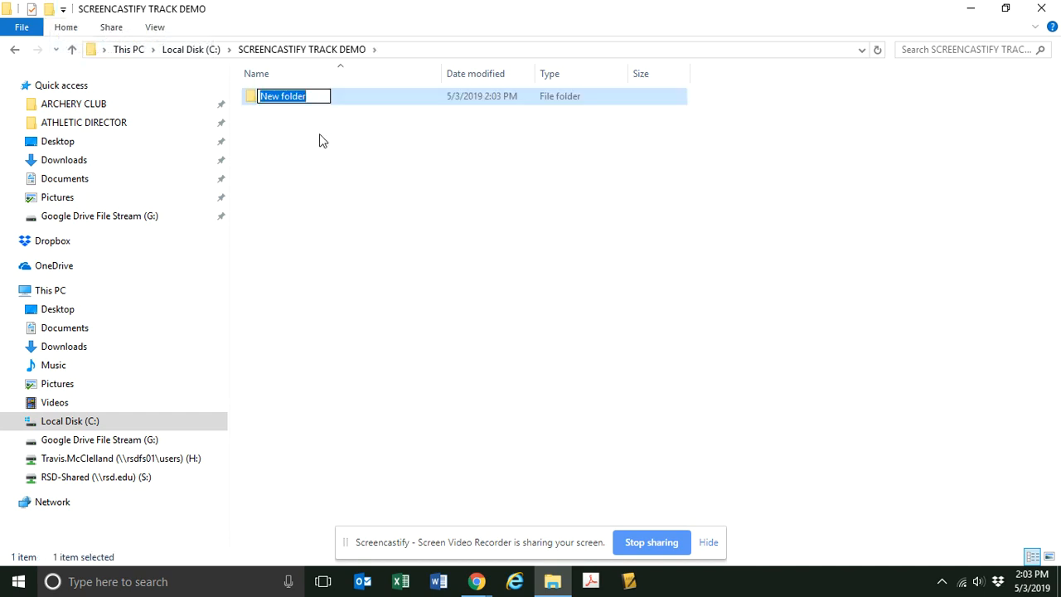
pyautogui.write('2019')
pyautogui.press('Return')
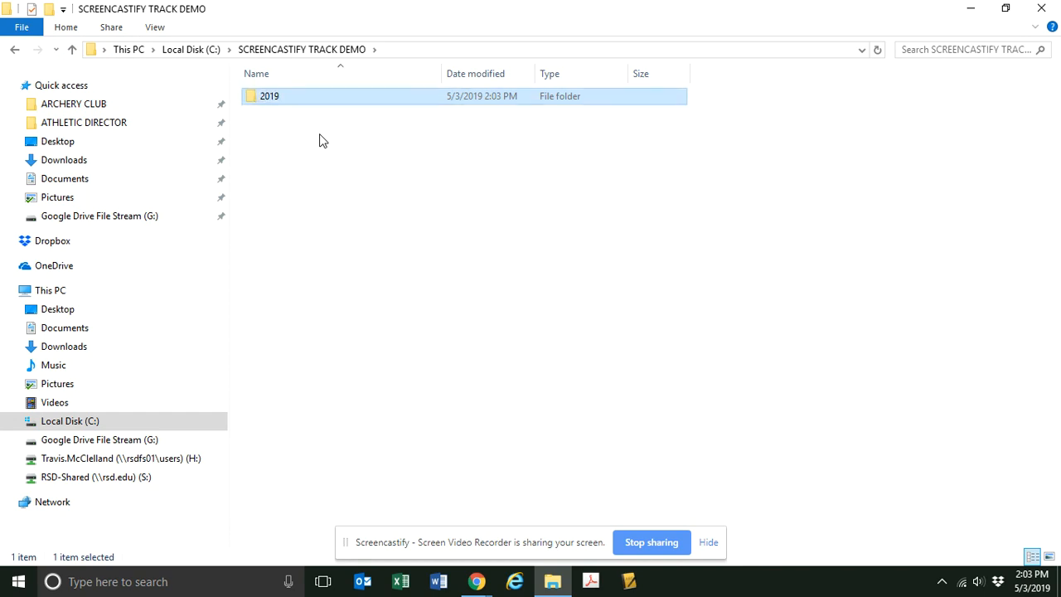
pyautogui.doubleClick(268, 97)
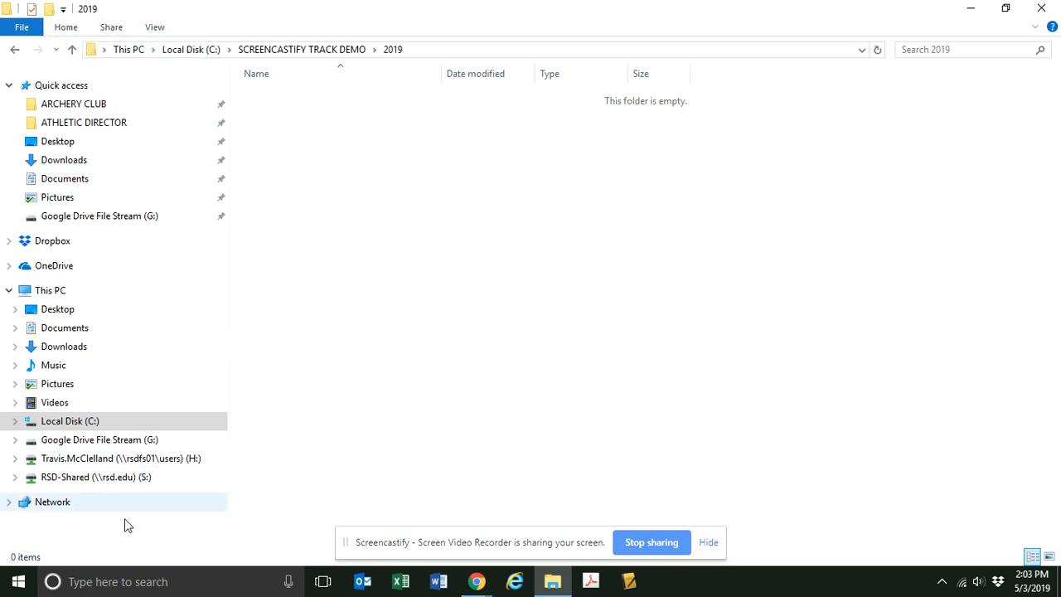
# Pin the SCREENCASTIFY TRACK DEMO folder from Local Disk (C:) to Quick access, below ATHLETIC DIRECTOR.
pyautogui.click(205, 51)
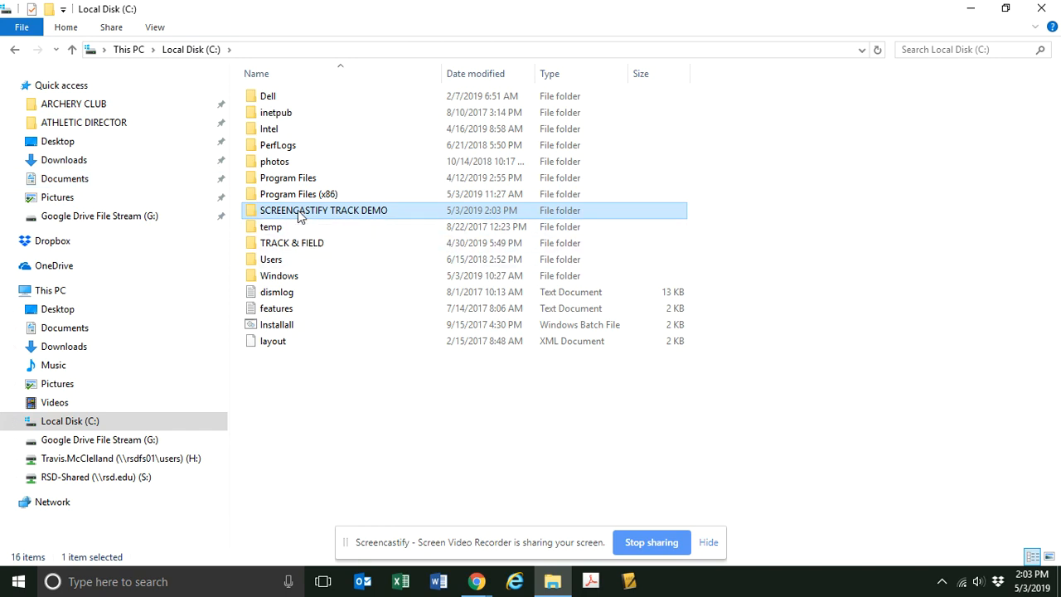
pyautogui.moveTo(299, 215); pyautogui.dragTo(89, 134)
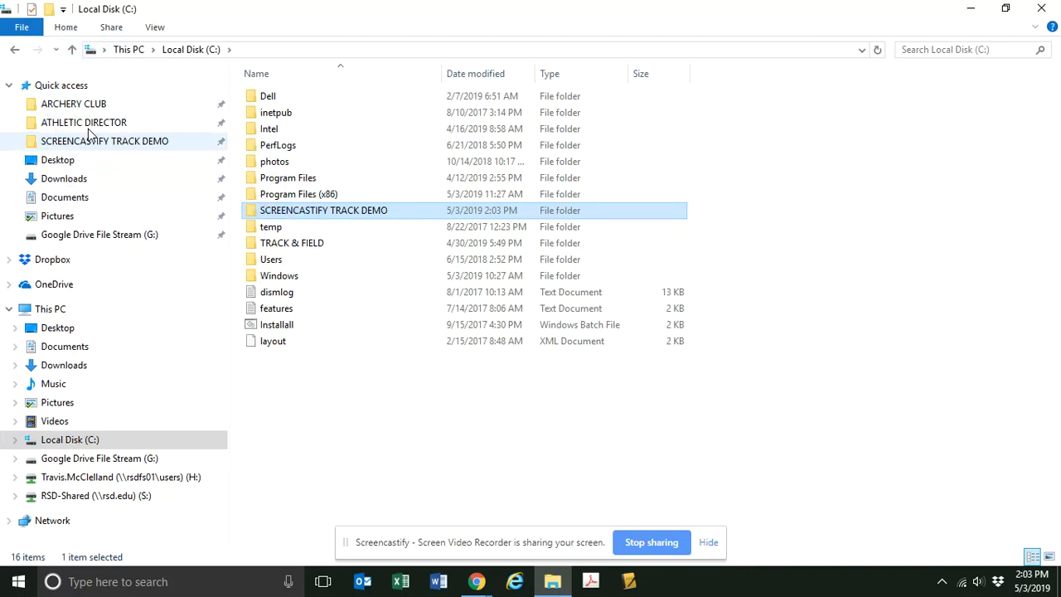
pyautogui.click(9, 86)
pyautogui.click(9, 86)
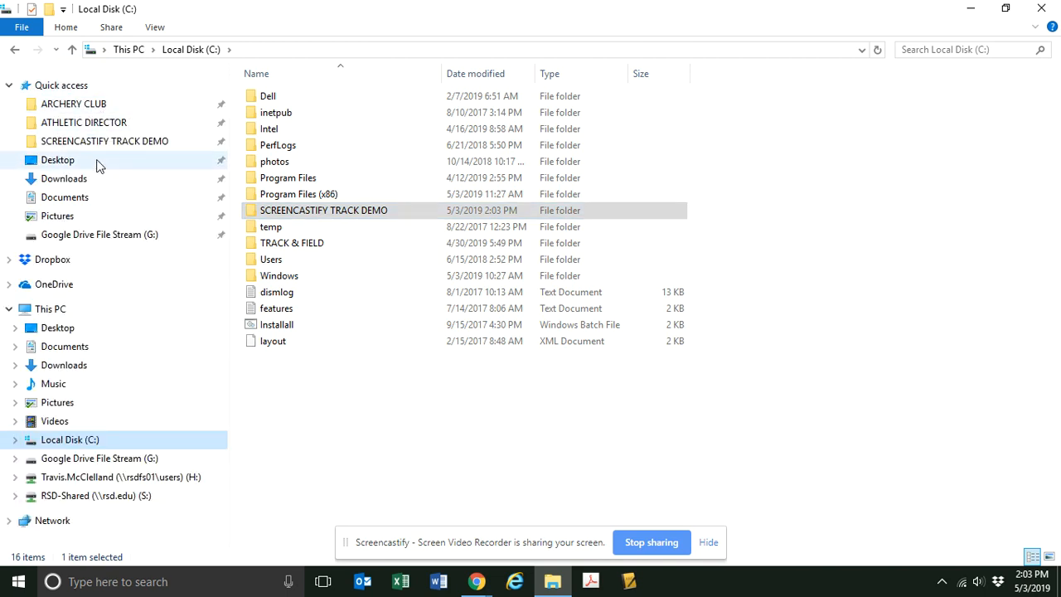
# Check the pinned SCREENCASTIFY TRACK DEMO shortcut by opening it and its 2019 subfolder, then return to the pinned folder.
pyautogui.click(118, 142)
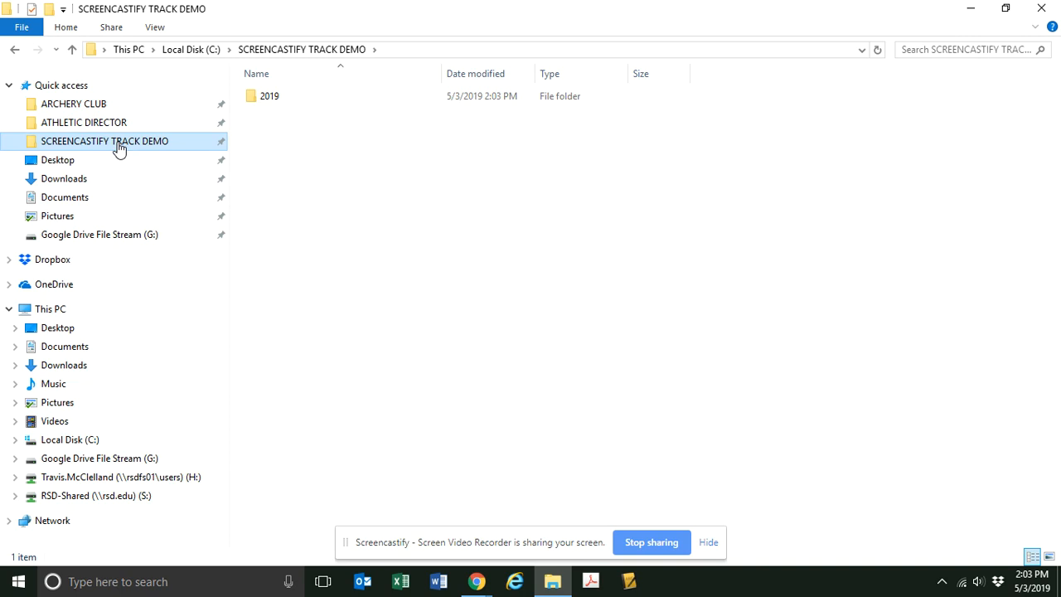
pyautogui.doubleClick(259, 101)
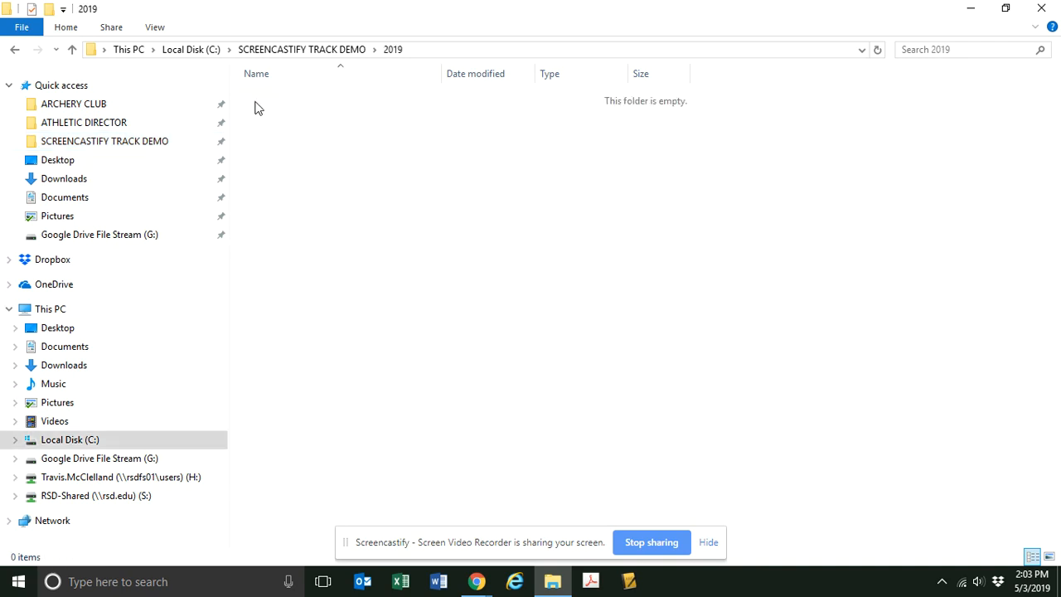
pyautogui.click(131, 145)
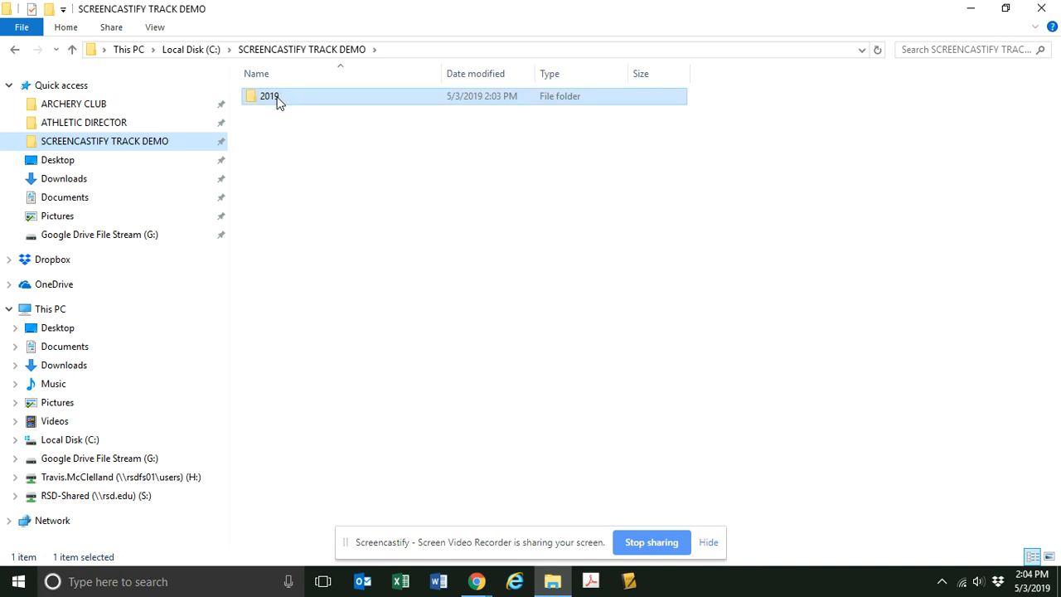
# Switch to Athletic.net in the browser and open meet management for TCMSAA WK 4 HOST ENTERPRISE through the dashboard.
pyautogui.click(972, 10)
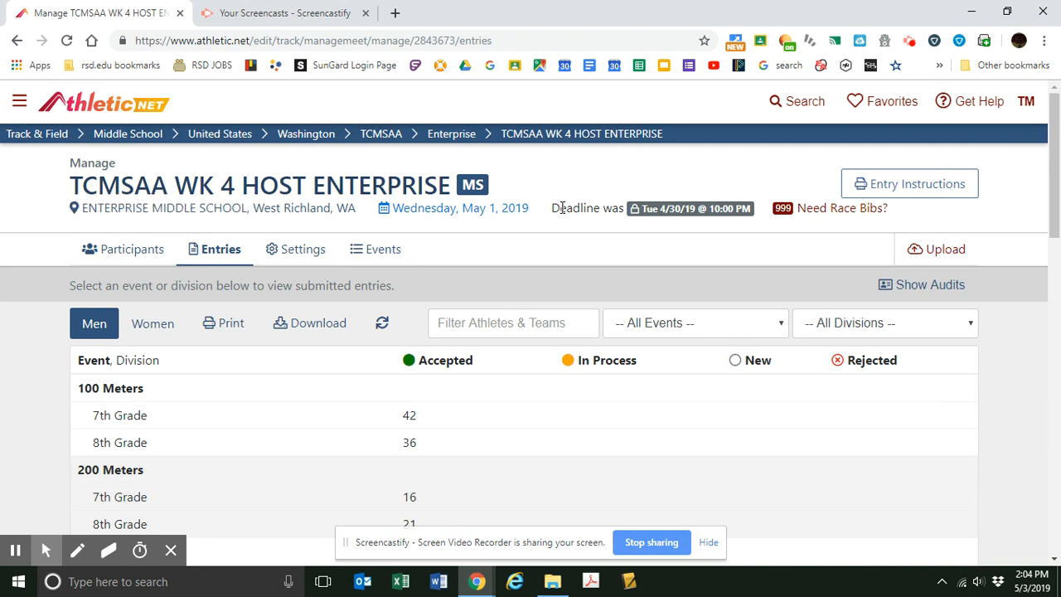
pyautogui.click(1026, 102)
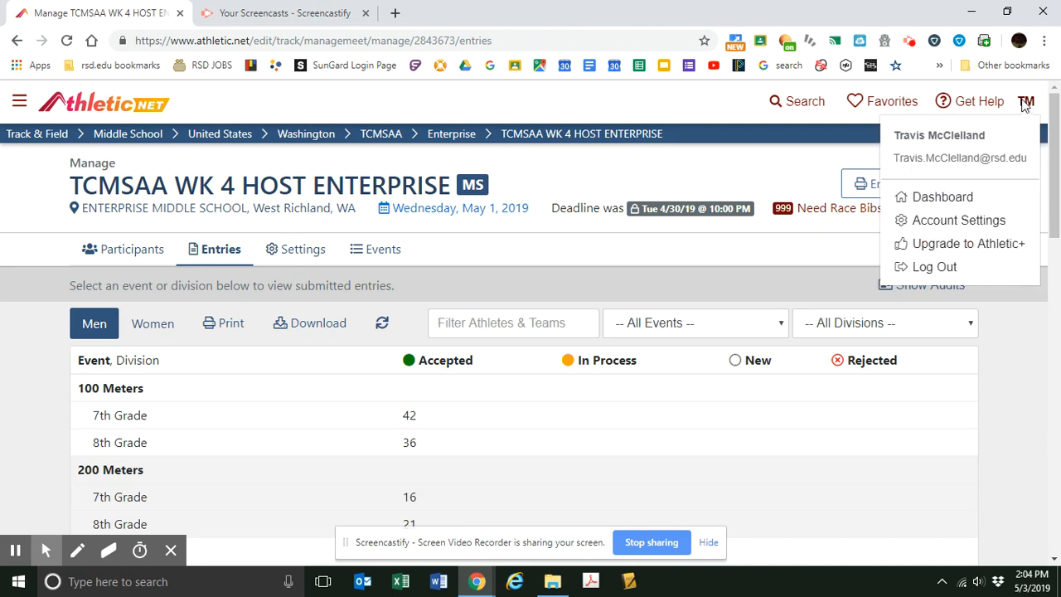
pyautogui.click(941, 199)
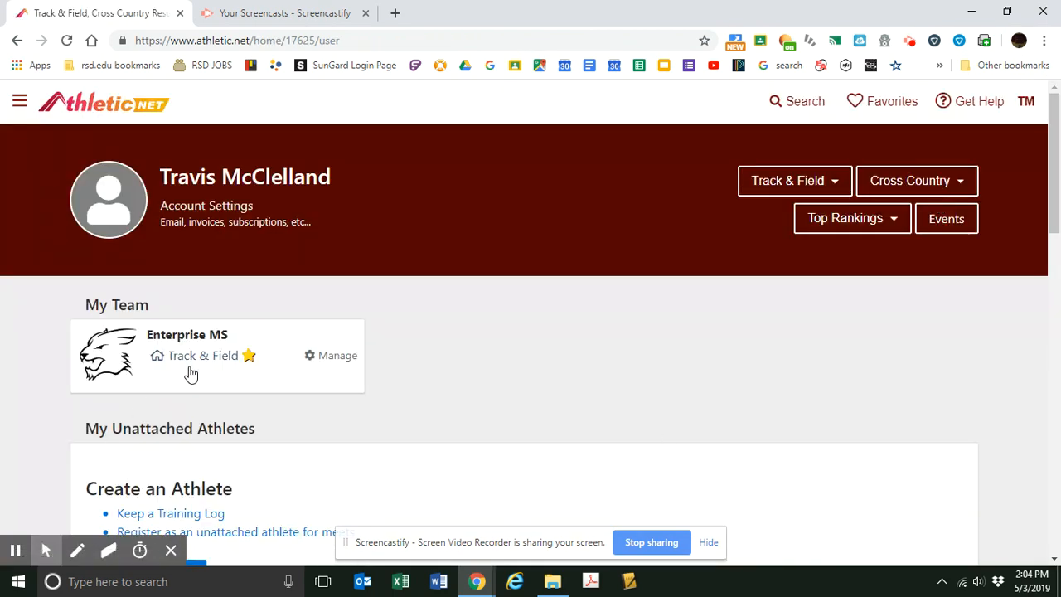
pyautogui.click(202, 356)
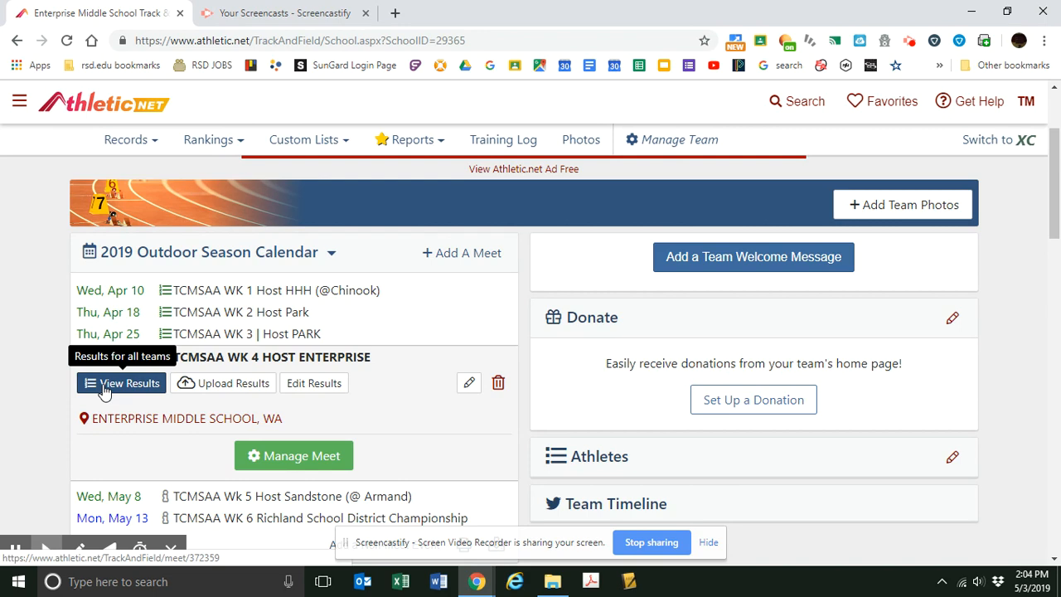
pyautogui.click(293, 457)
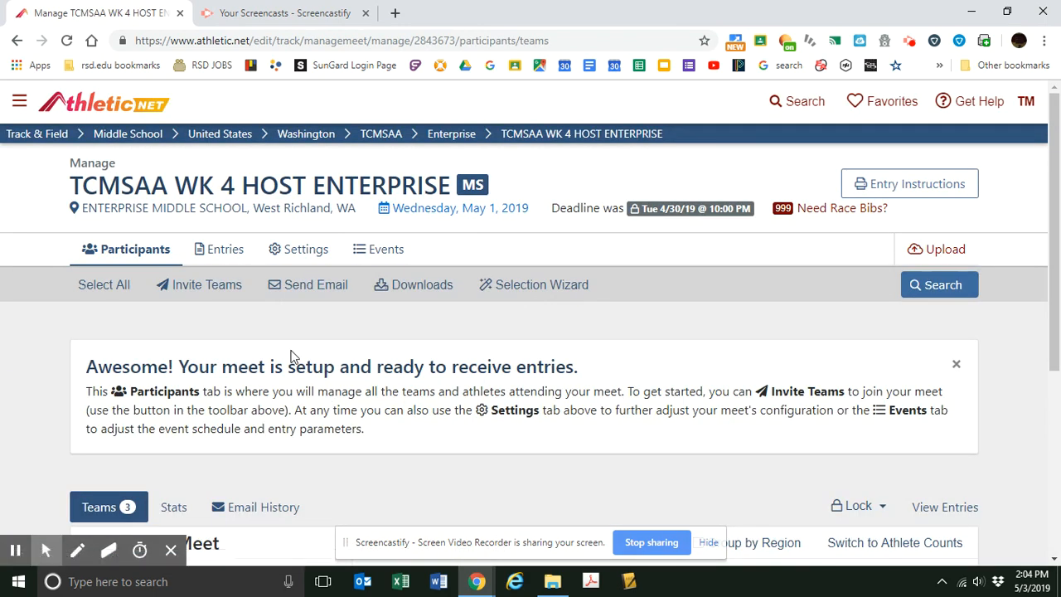
# Open the meet's entries and look over the available division and event filter options without changing them.
pyautogui.scroll(-4, 291, 357)
pyautogui.scroll(3, 291, 357)
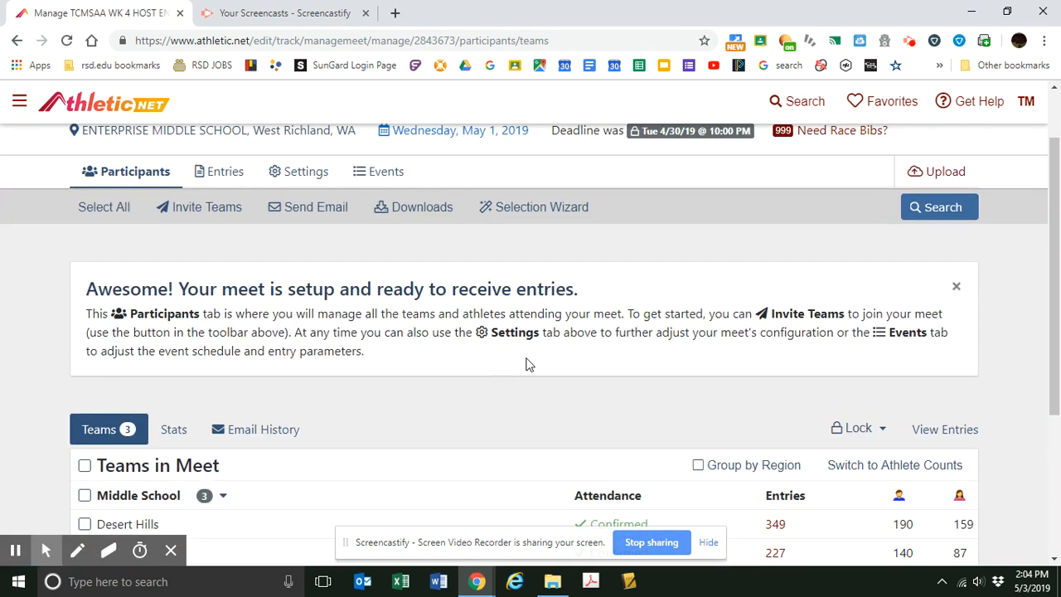
pyautogui.click(217, 173)
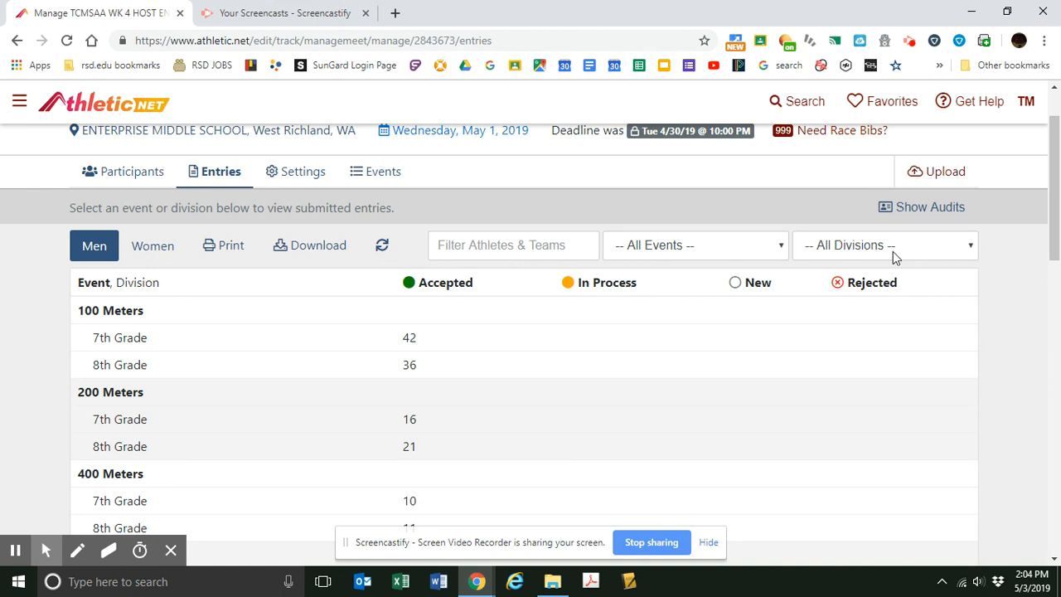
pyautogui.click(921, 252)
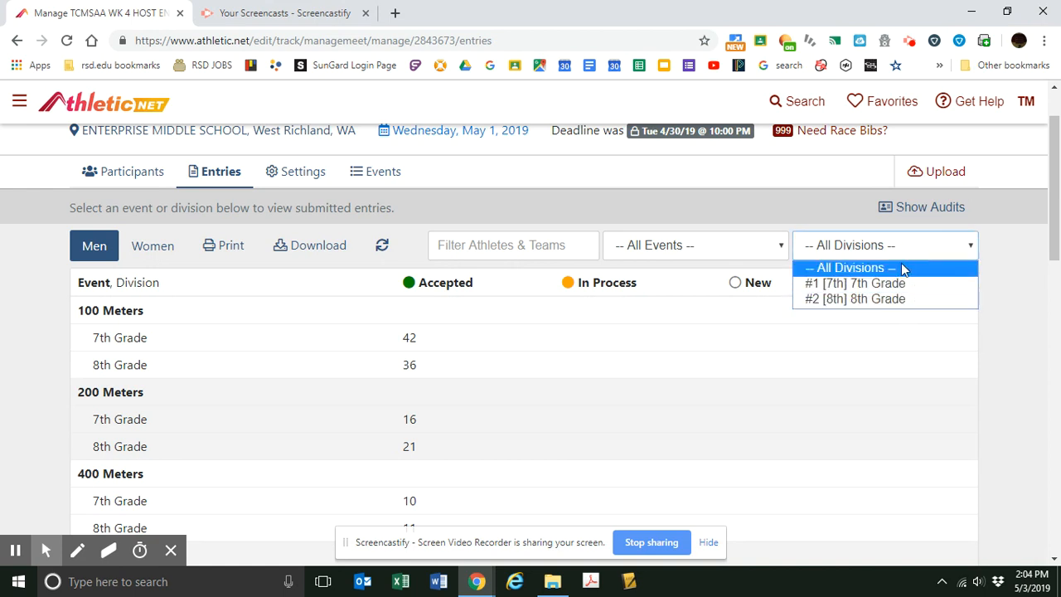
pyautogui.click(678, 207)
pyautogui.click(767, 245)
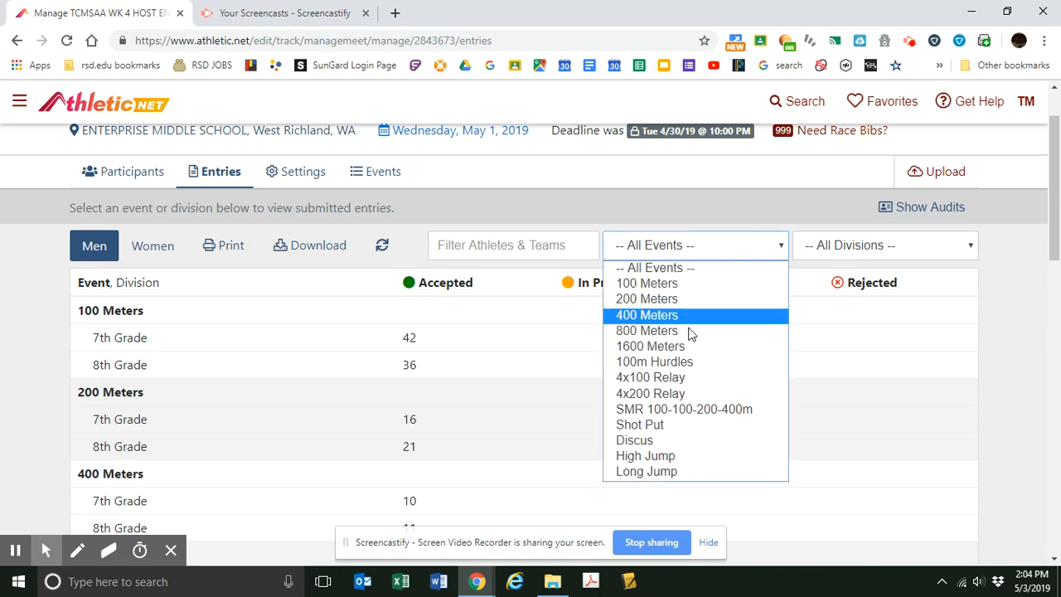
pyautogui.click(579, 196)
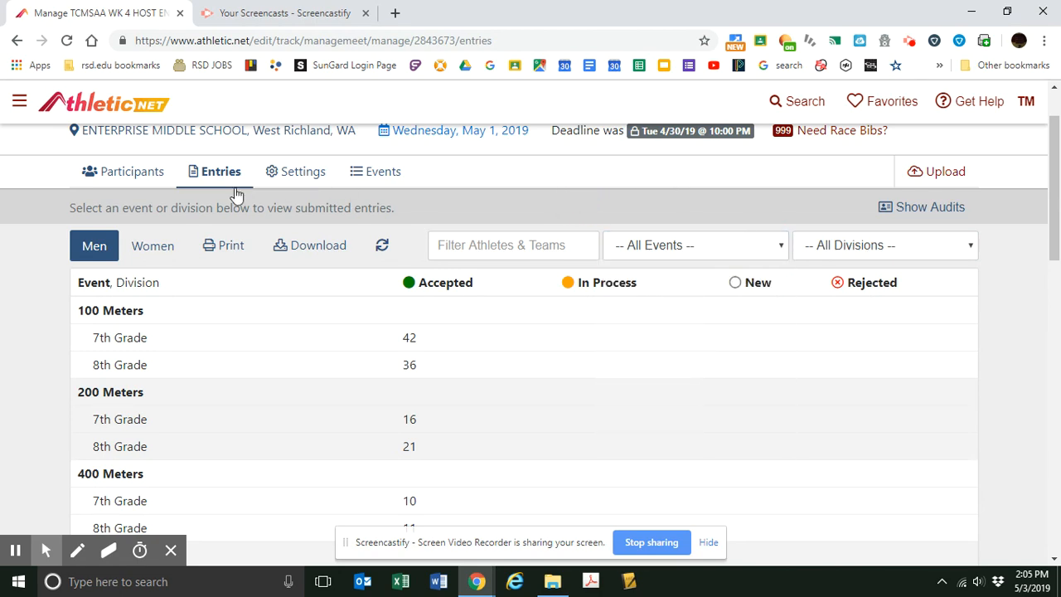
# Open the entries download options and include the full roster in the HyTek/MeetPro/EasyMeet export.
pyautogui.click(310, 248)
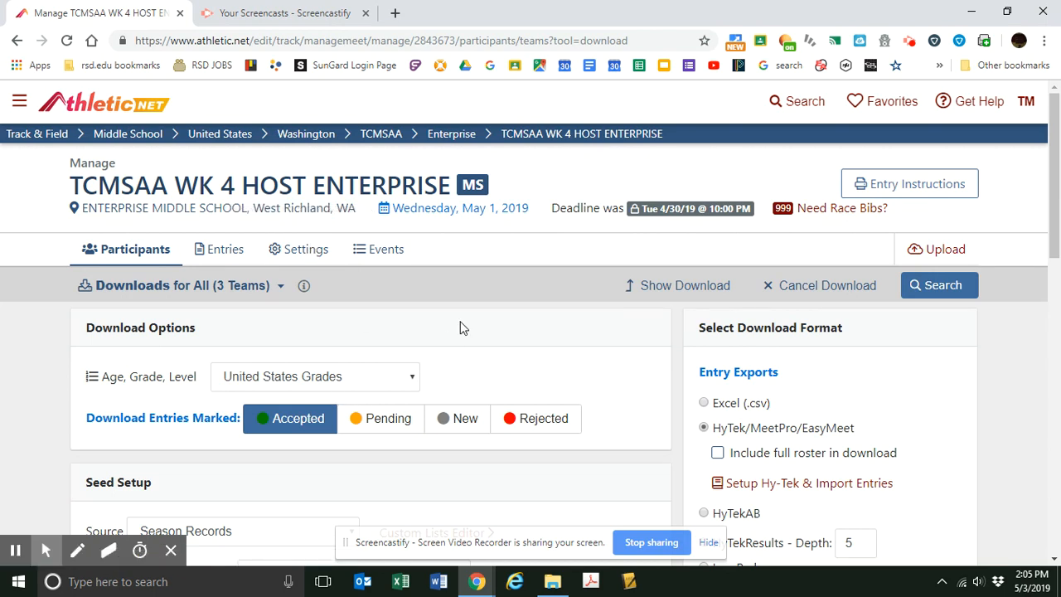
pyautogui.scroll(-2, 462, 327)
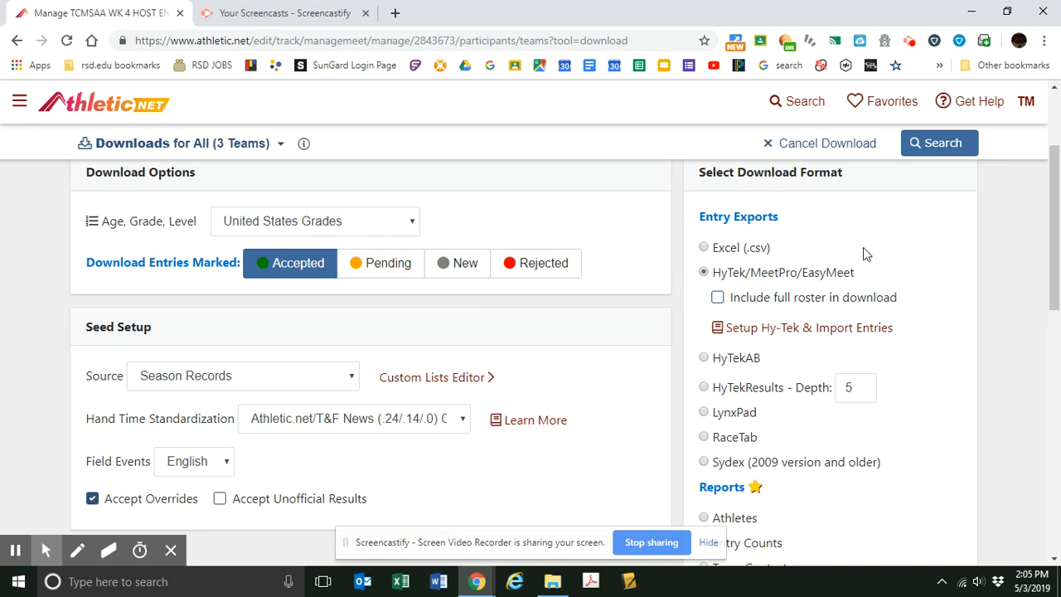
pyautogui.moveTo(46, 550)
pyautogui.moveTo(770, 300)
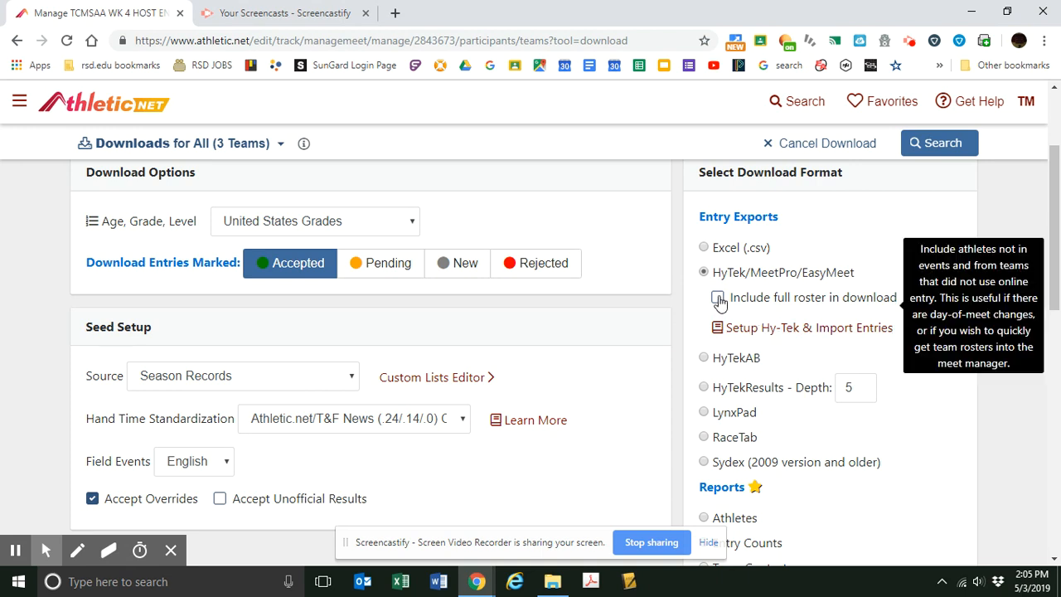
pyautogui.click(718, 300)
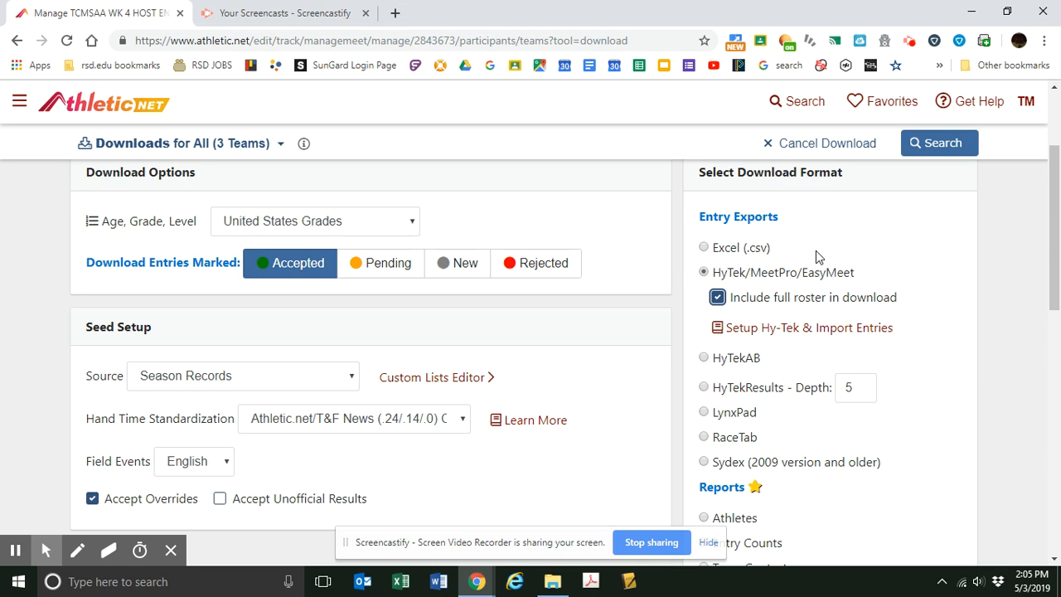
# Download the entries file for all teams, open the downloaded text file and look through its athlete lines.
pyautogui.scroll(-3, 816, 250)
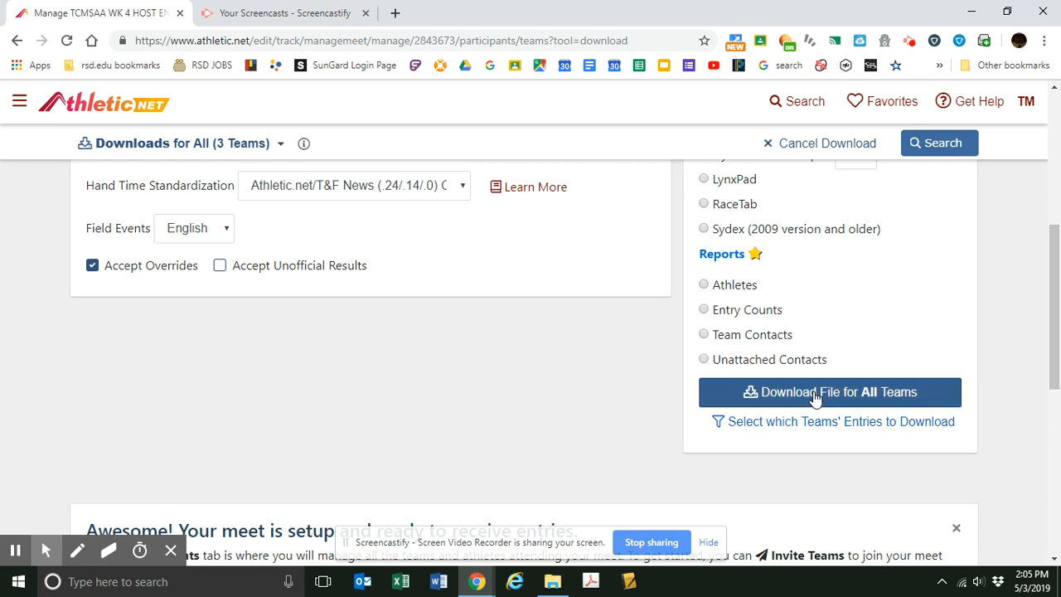
pyautogui.click(789, 398)
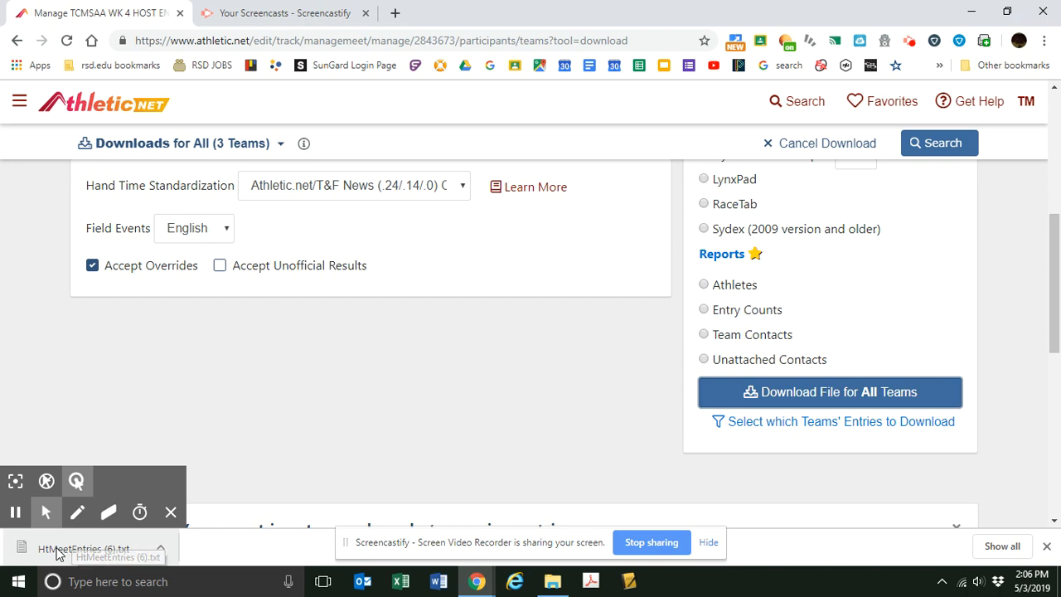
pyautogui.click(71, 554)
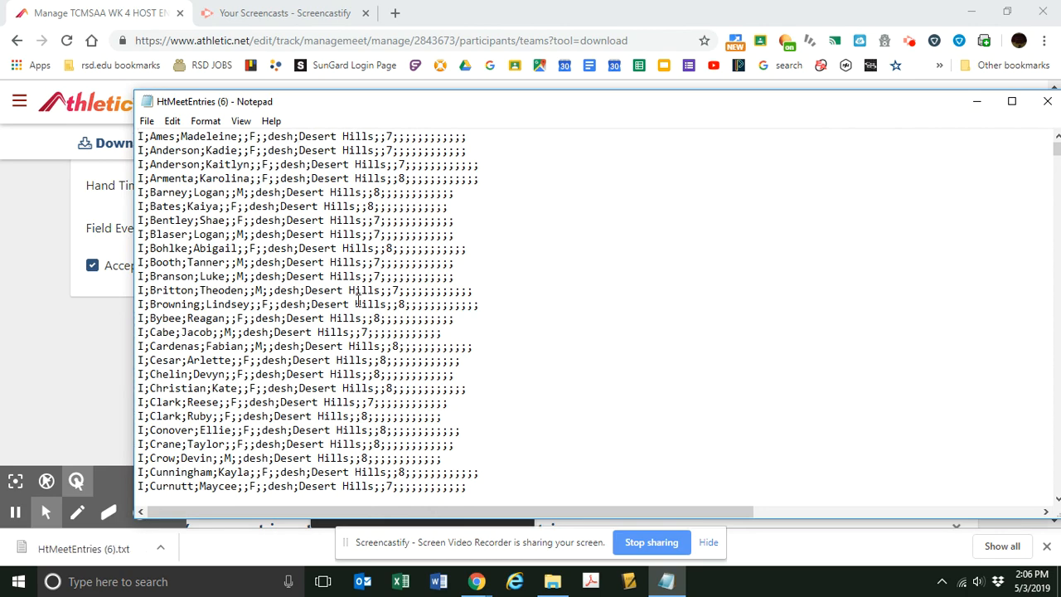
pyautogui.scroll(-20, 627, 266)
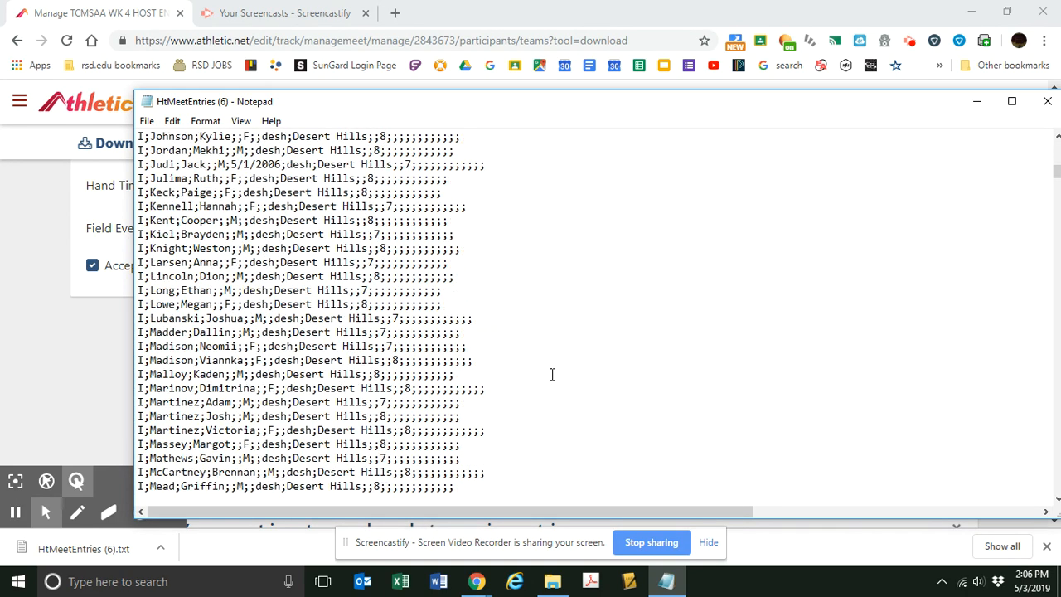
pyautogui.scroll(-20, 552, 375)
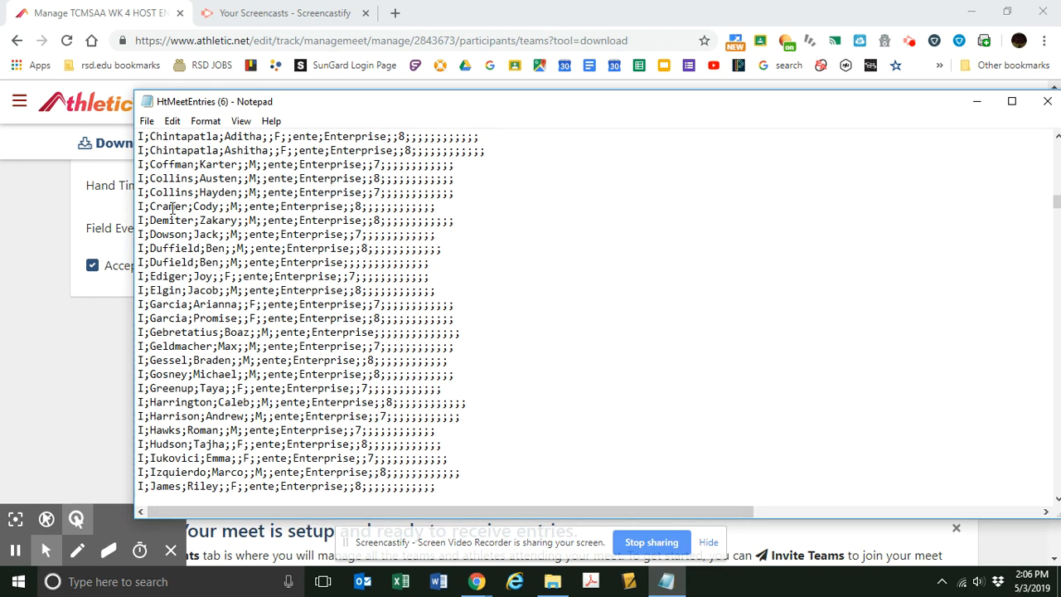
# Start saving the entries text file under a new name and browse to the 2019 folder inside SCREENCASTIFY TRACK DEMO.
pyautogui.click(147, 122)
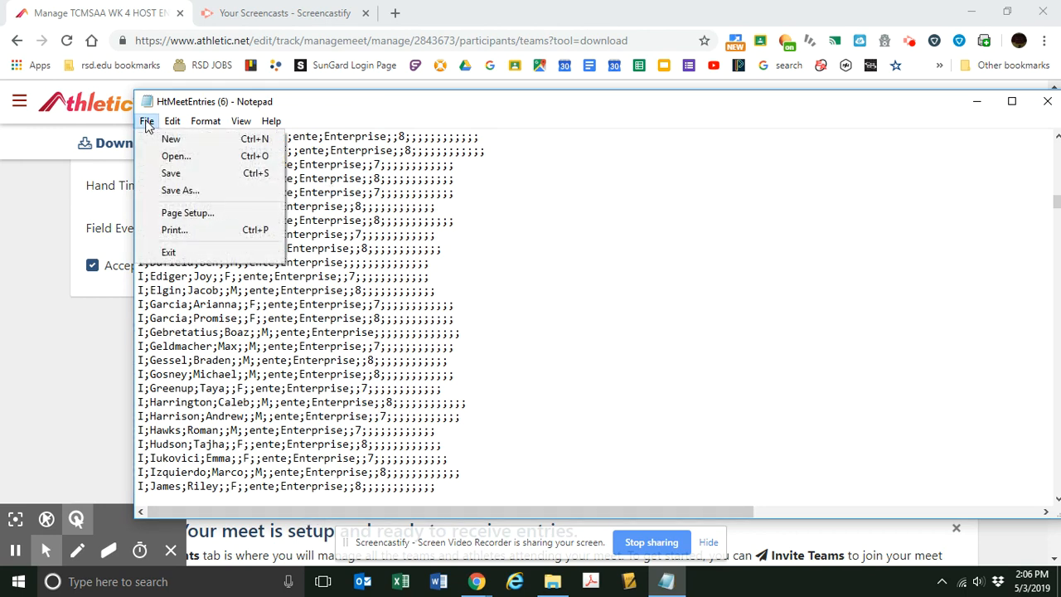
pyautogui.click(168, 191)
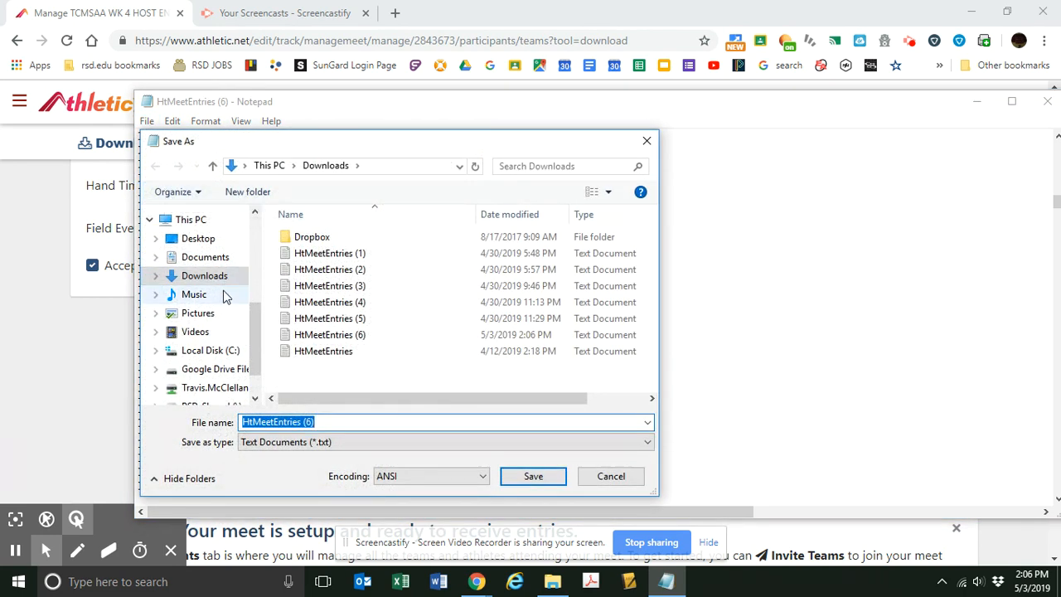
pyautogui.moveTo(253, 314); pyautogui.dragTo(253, 231)
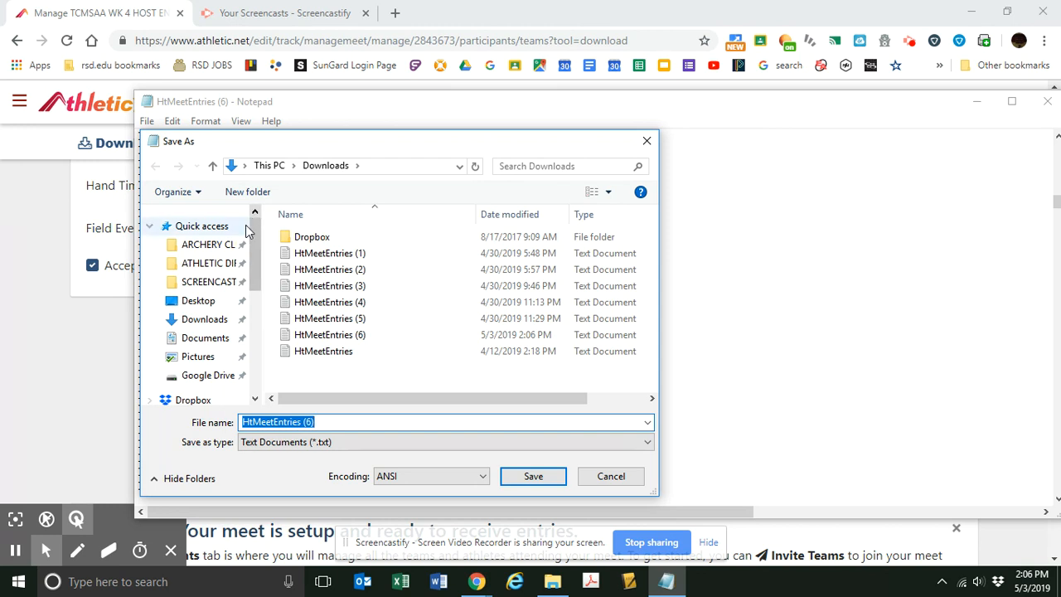
pyautogui.moveTo(262, 386); pyautogui.dragTo(353, 388)
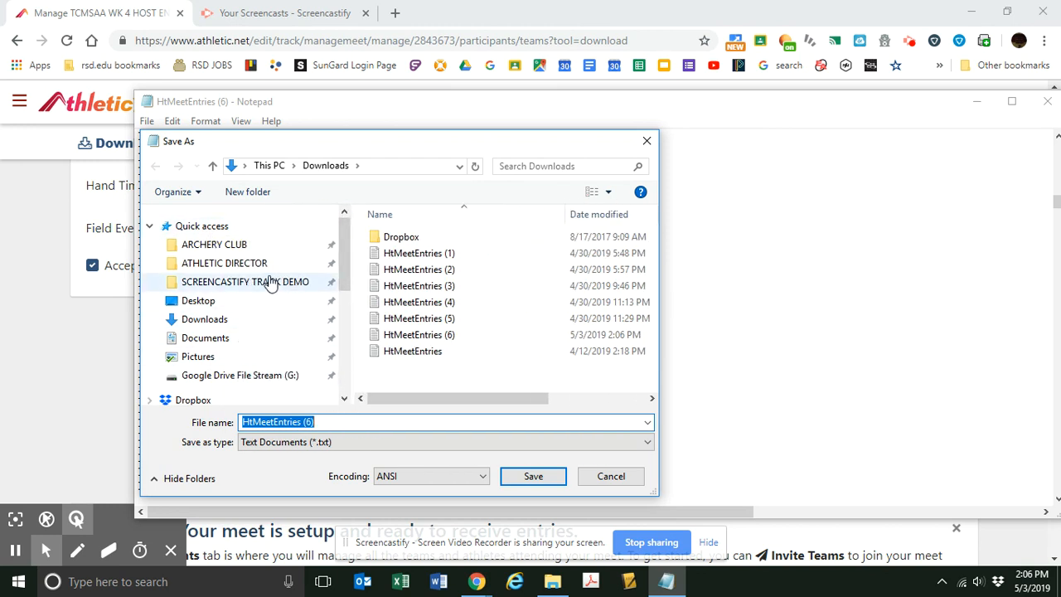
pyautogui.click(248, 282)
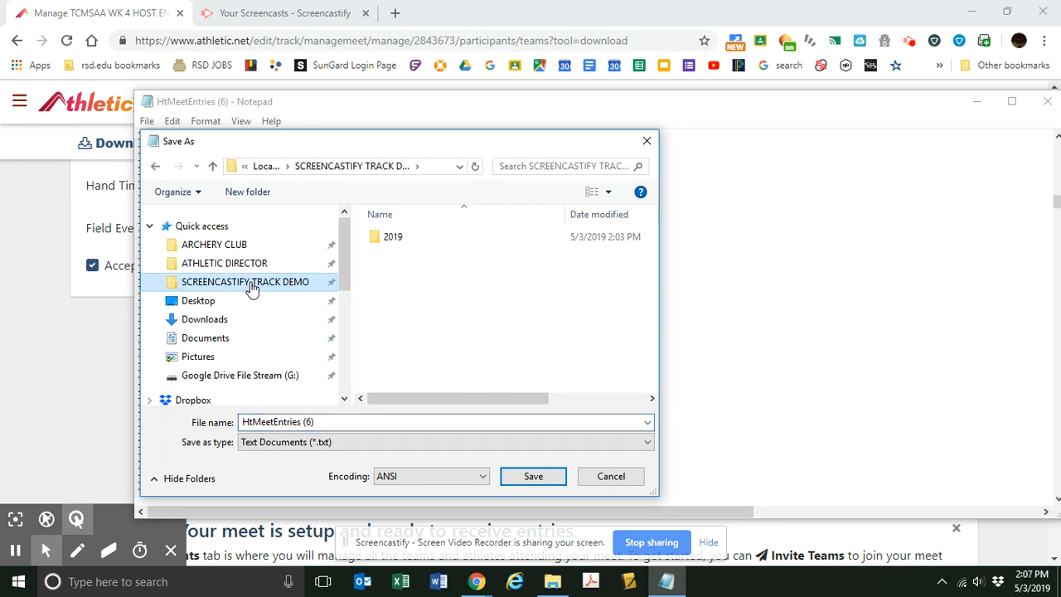
pyautogui.doubleClick(393, 240)
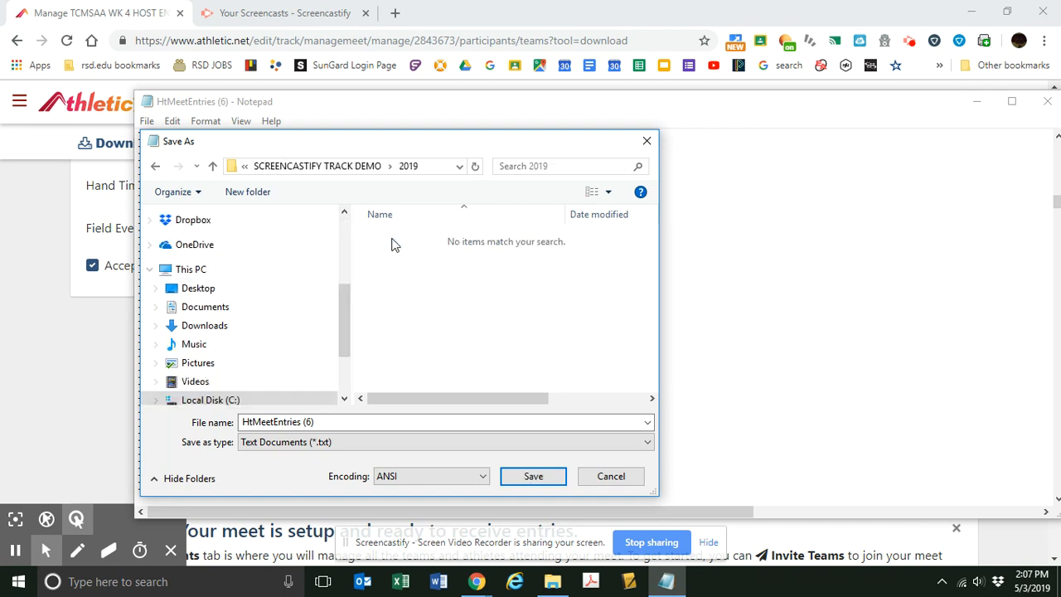
# Name the text file WEEK 5 ENTRIES and save it in the 2019 folder.
pyautogui.click(336, 422)
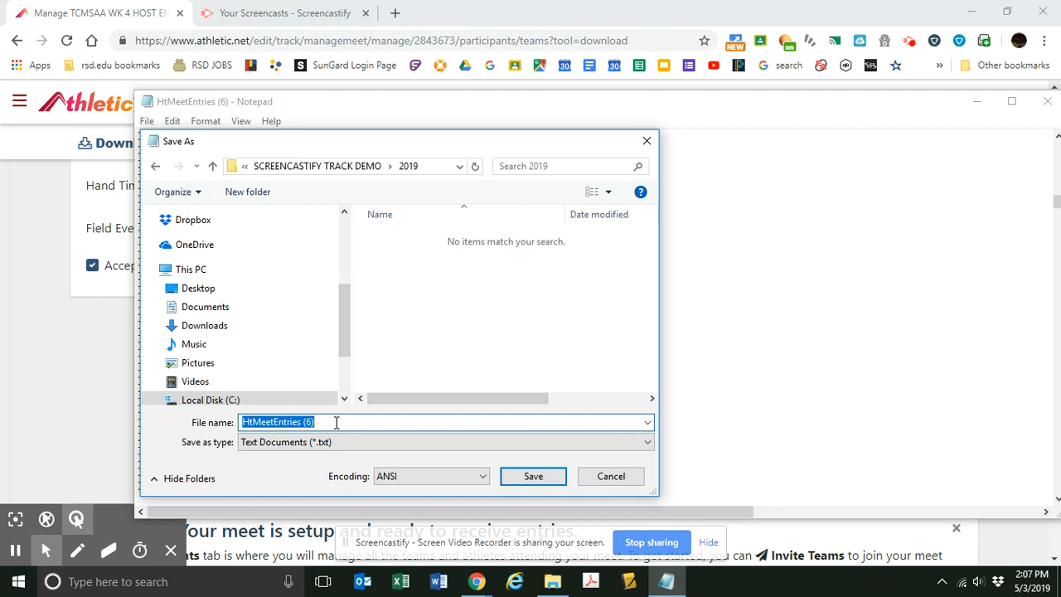
pyautogui.write('W')
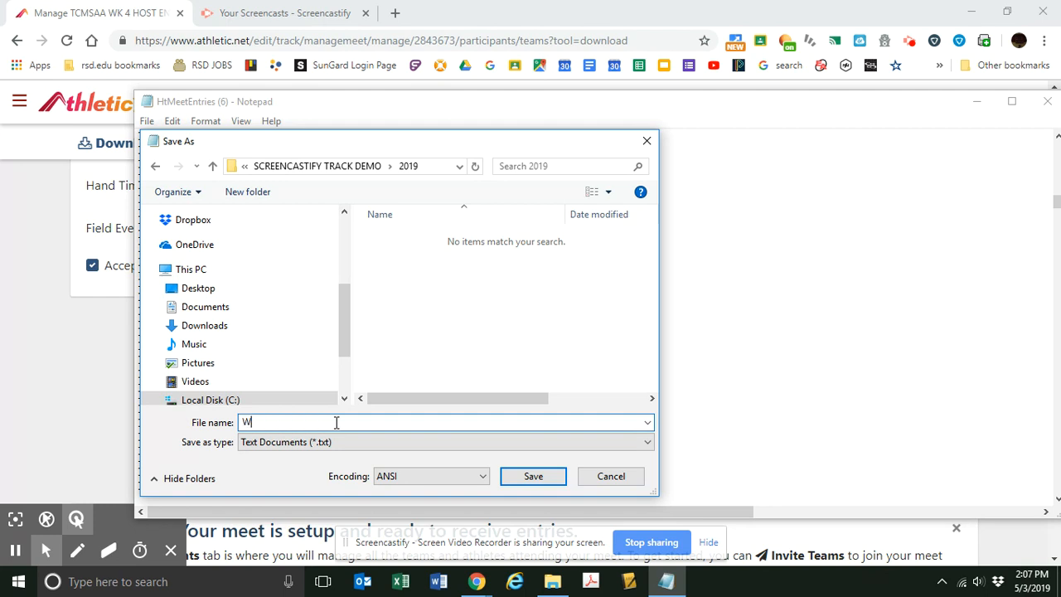
pyautogui.write('k')
pyautogui.write('EEK ')
pyautogui.write('5 ENTRIES')
pyautogui.click(533, 476)
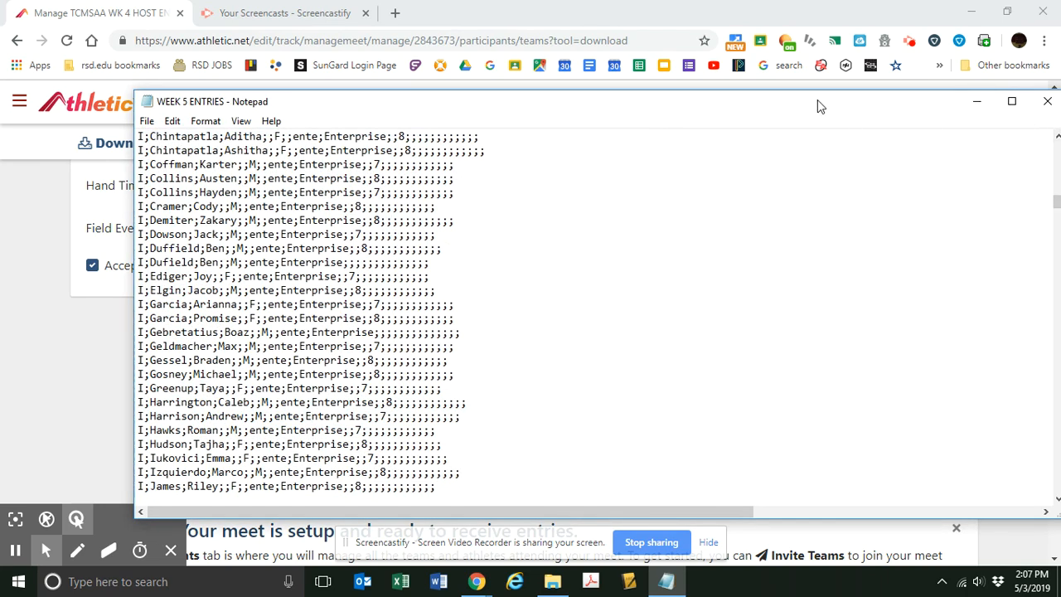
# Close the text file, minimize the browser, launch MeetPro2 from the desktop and dismiss its license activation dialog.
pyautogui.moveTo(869, 104); pyautogui.dragTo(781, 103)
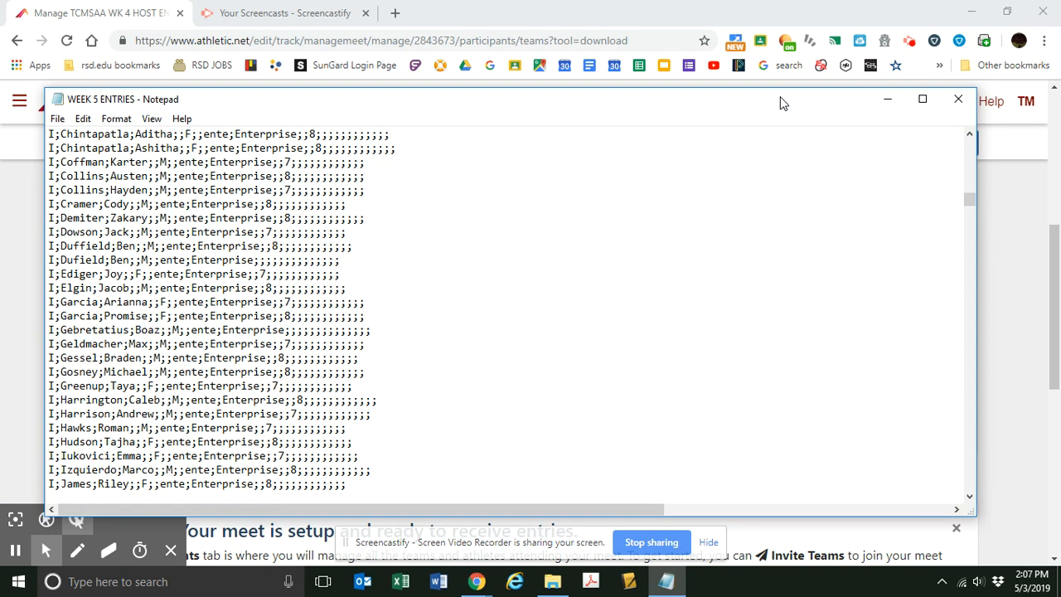
pyautogui.click(960, 105)
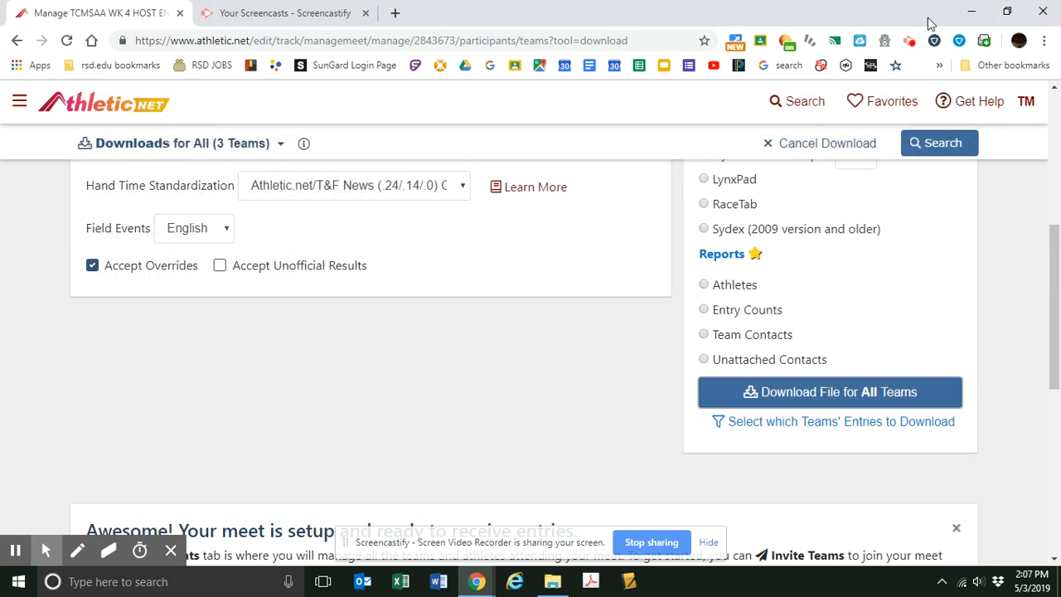
pyautogui.click(974, 13)
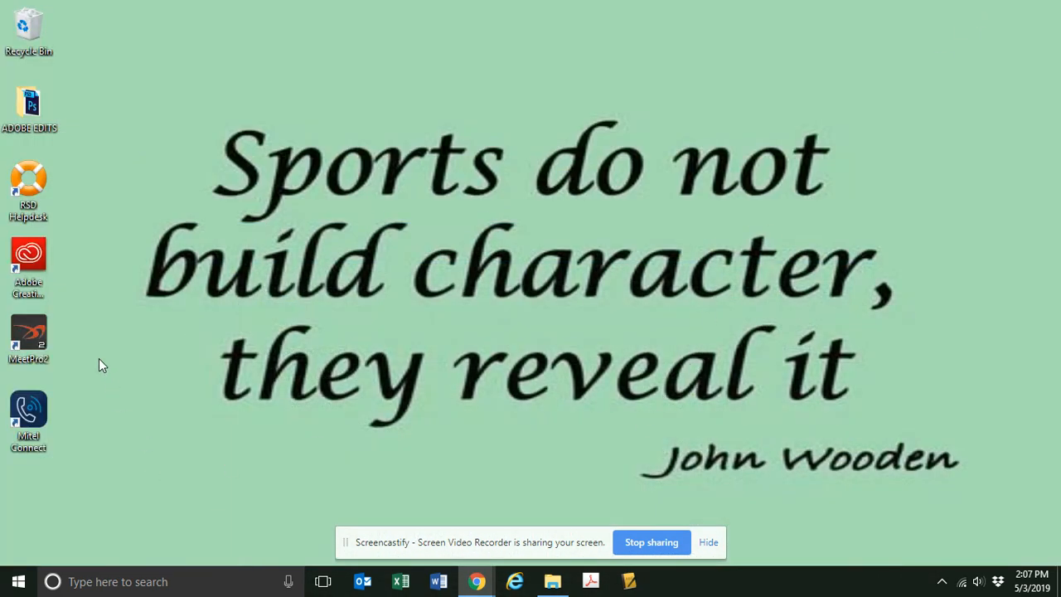
pyautogui.click(28, 340)
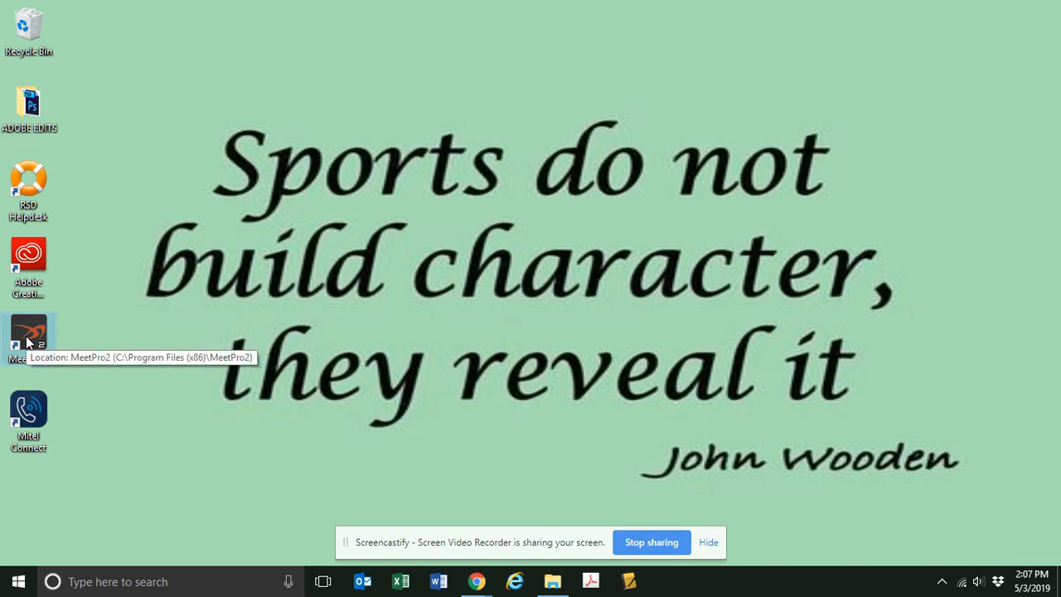
pyautogui.doubleClick(28, 341)
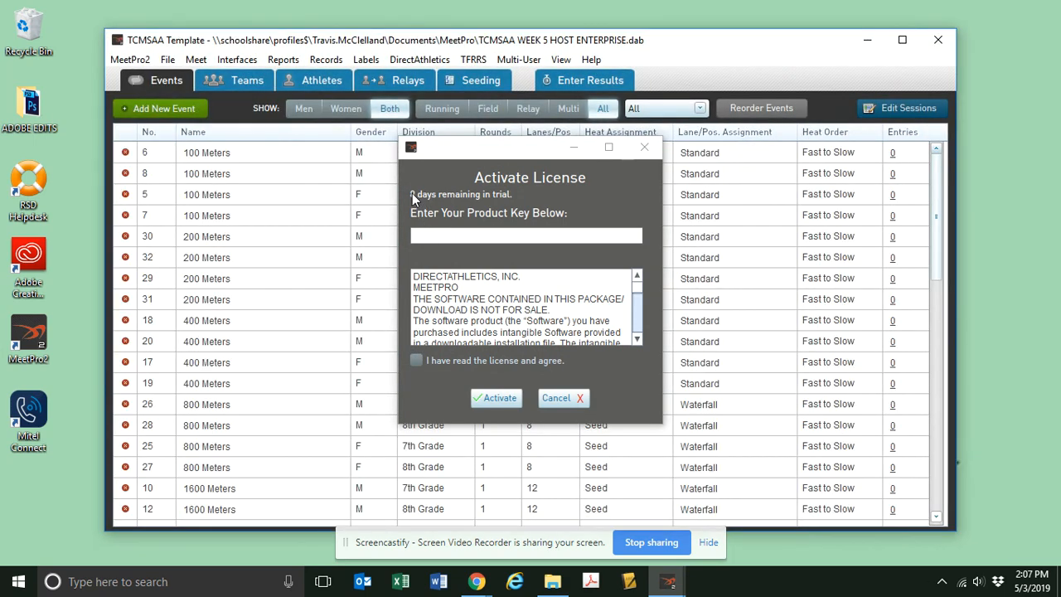
pyautogui.click(573, 400)
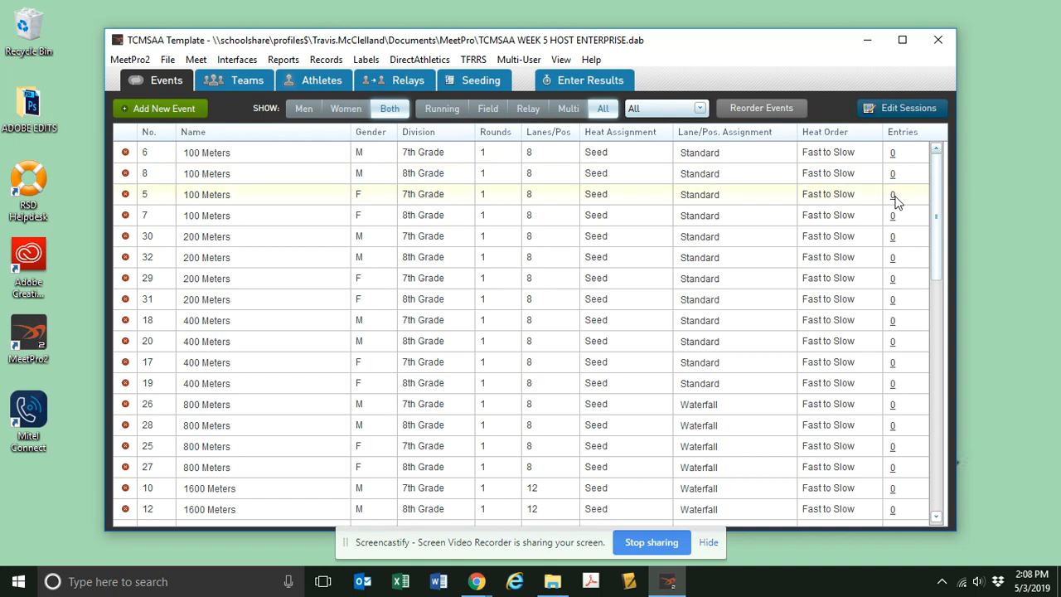
# Start a semi-colon delimited file import and browse to the 2019 folder inside SCREENCASTIFY TRACK DEMO.
pyautogui.moveTo(934, 228); pyautogui.dragTo(937, 182)
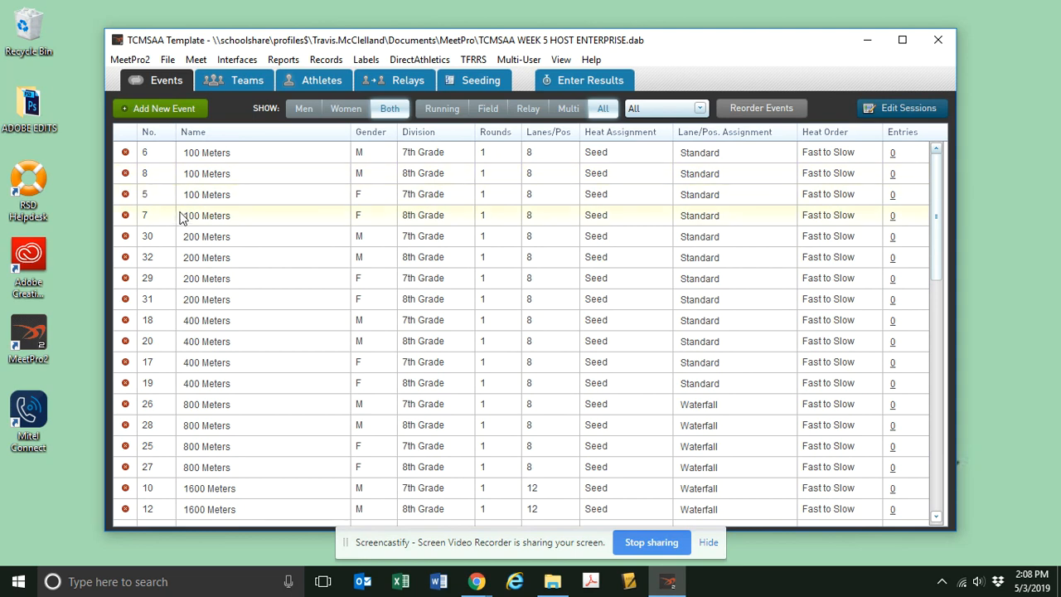
pyautogui.click(167, 61)
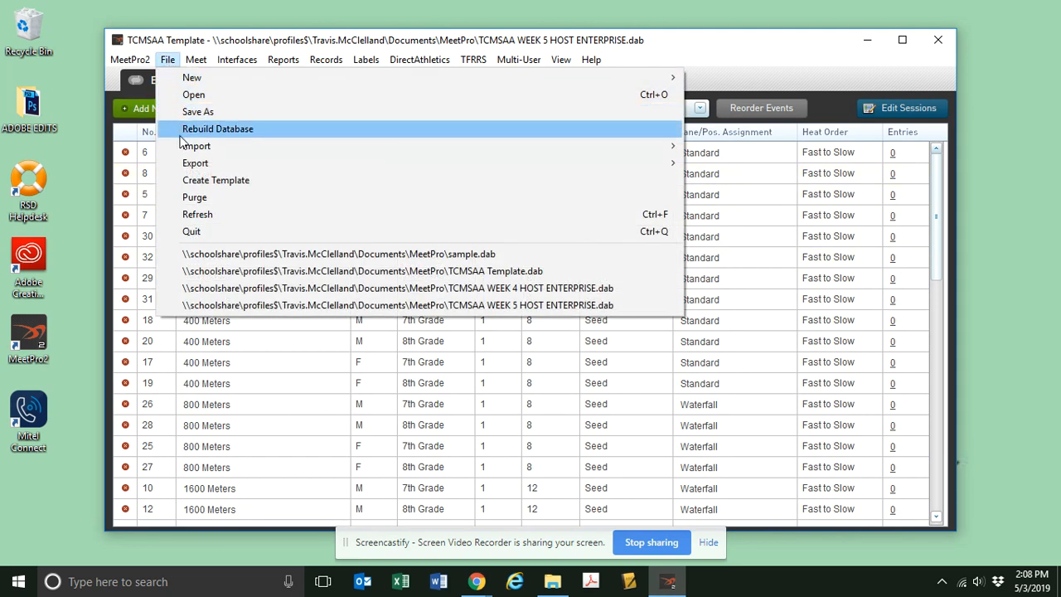
pyautogui.moveTo(185, 147)
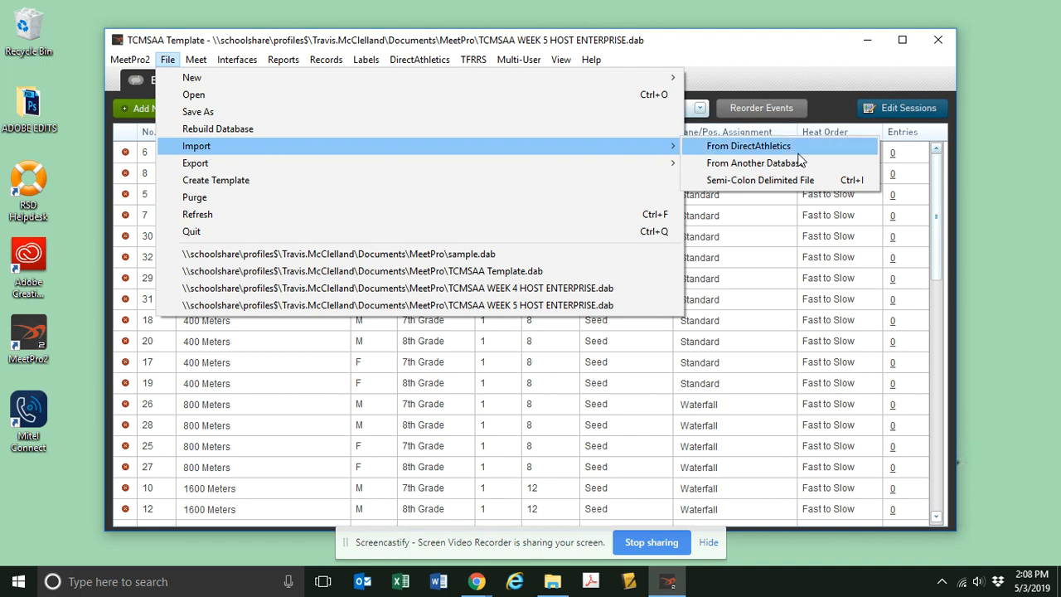
pyautogui.click(789, 179)
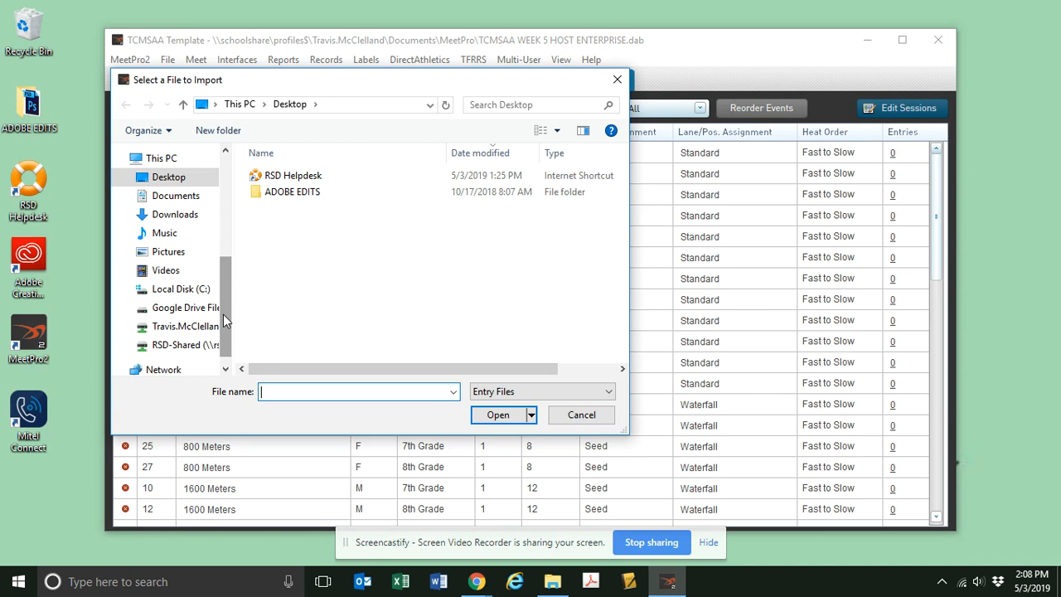
pyautogui.moveTo(223, 314); pyautogui.dragTo(225, 203)
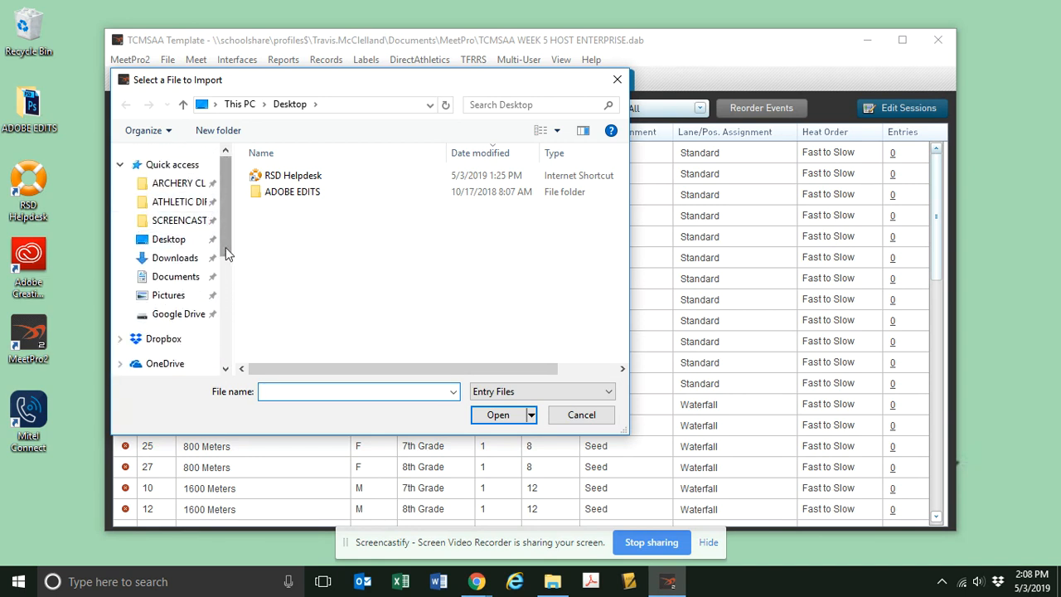
pyautogui.moveTo(234, 273); pyautogui.dragTo(331, 276)
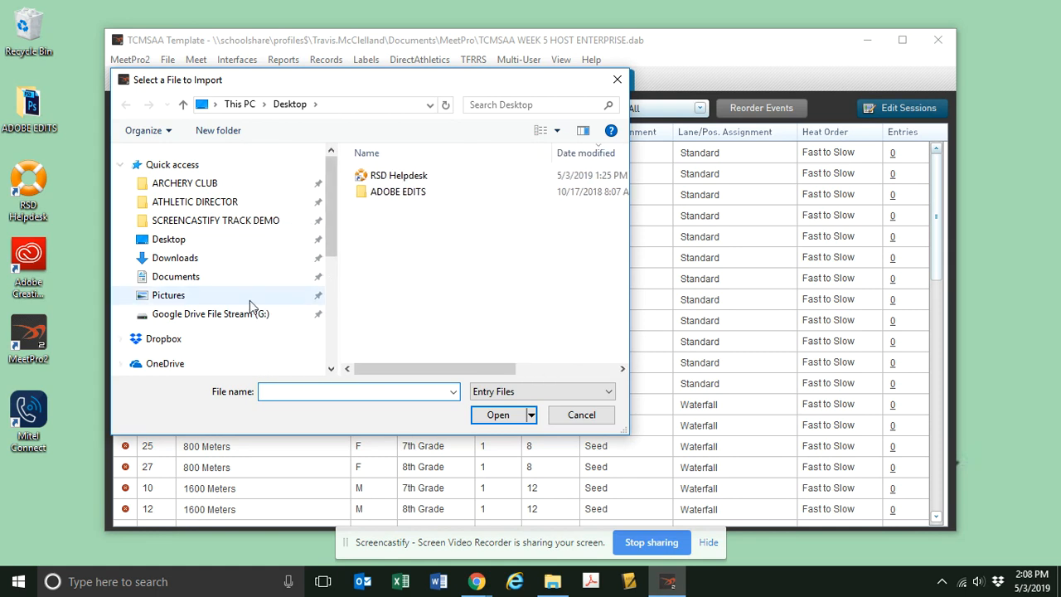
pyautogui.click(227, 222)
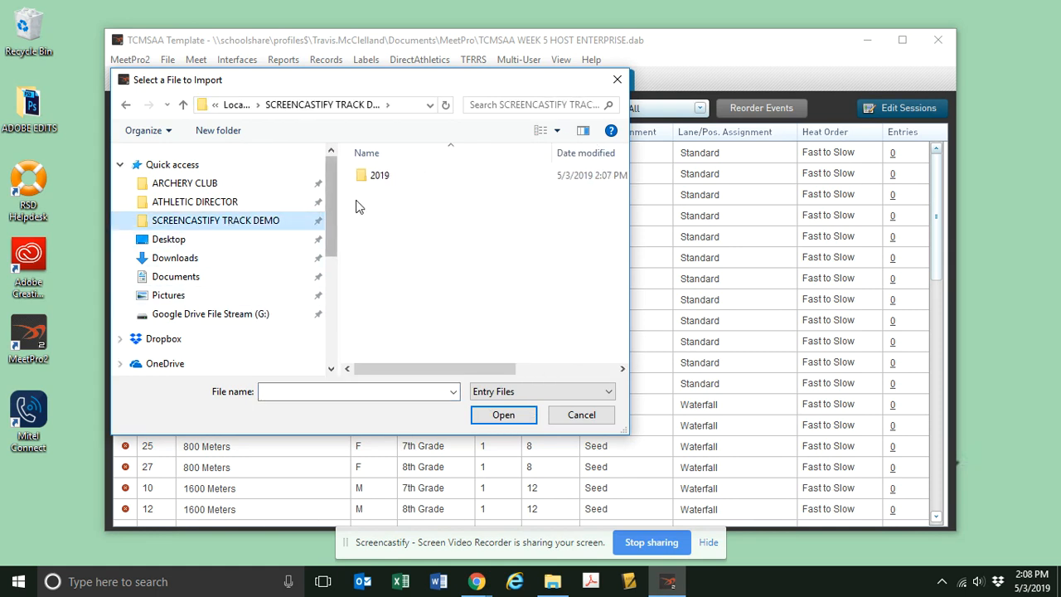
pyautogui.doubleClick(379, 179)
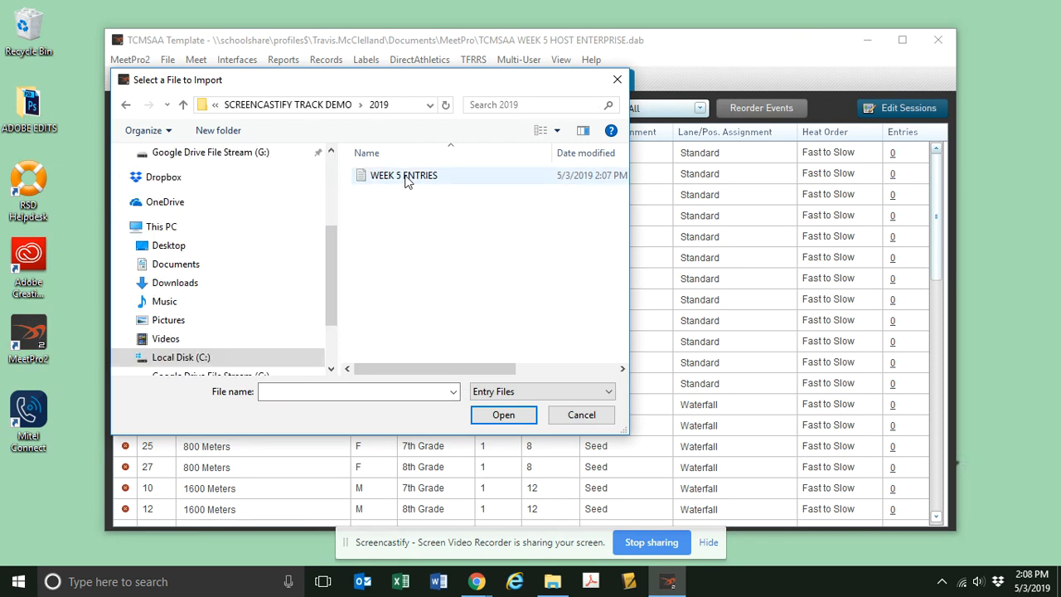
# Import the WEEK 5 ENTRIES file, keeping Add Missing Events on and the Reg # correspondence set to Ignore.
pyautogui.click(406, 176)
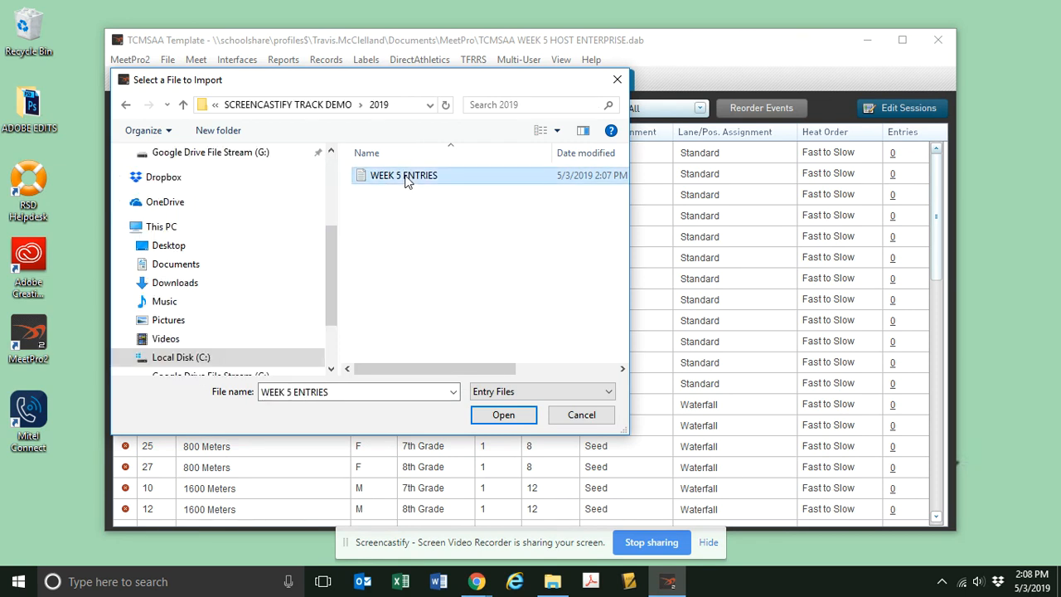
pyautogui.click(504, 416)
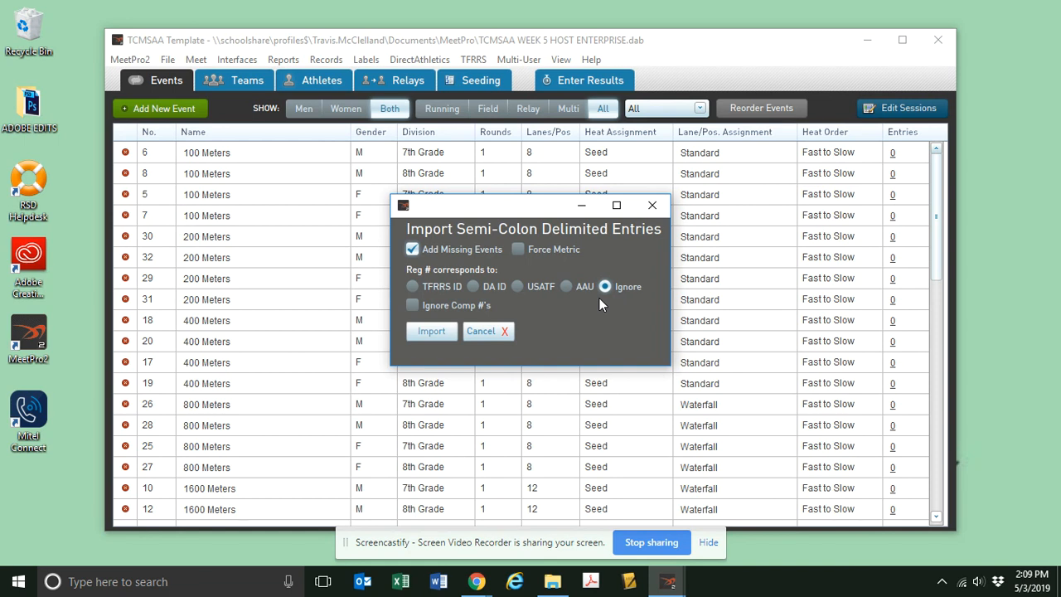
pyautogui.click(431, 331)
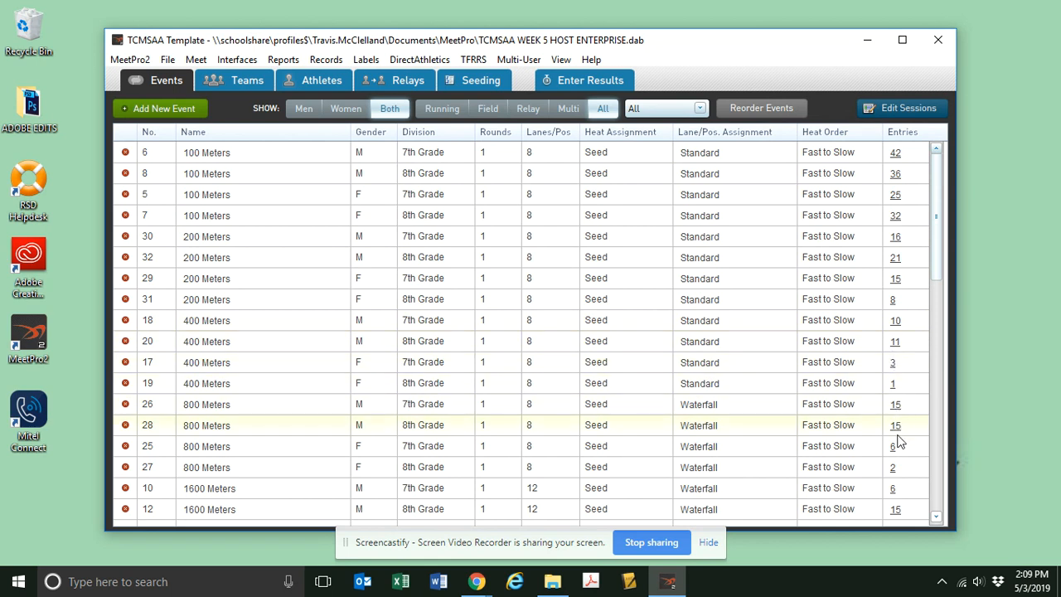
# Check the entries per event in the event list and review the men's 7th grade 100 Meters entries, closing them when done.
pyautogui.scroll(-1, 878, 458)
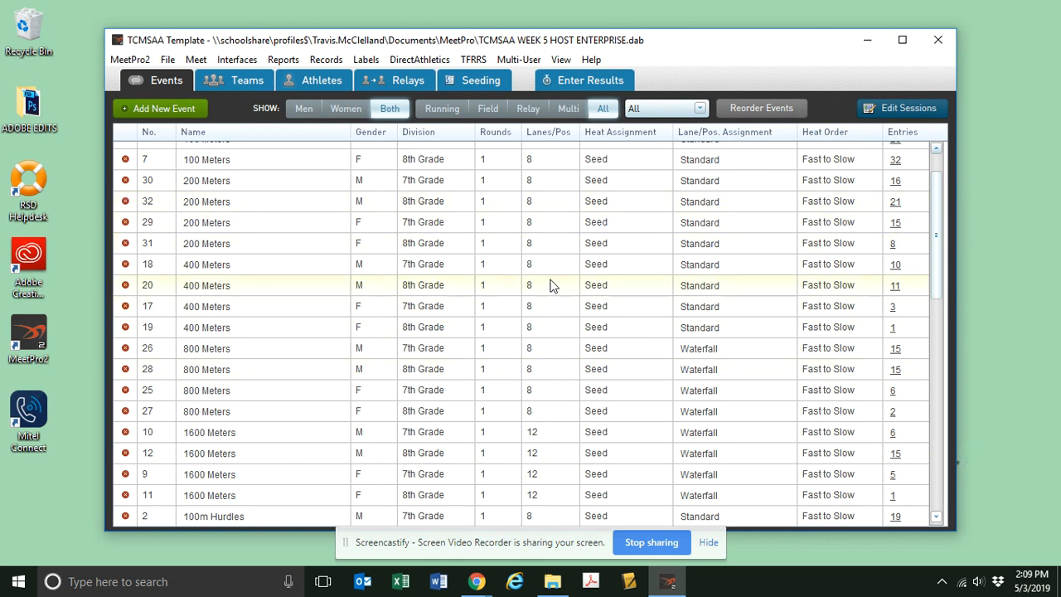
pyautogui.scroll(1, 896, 199)
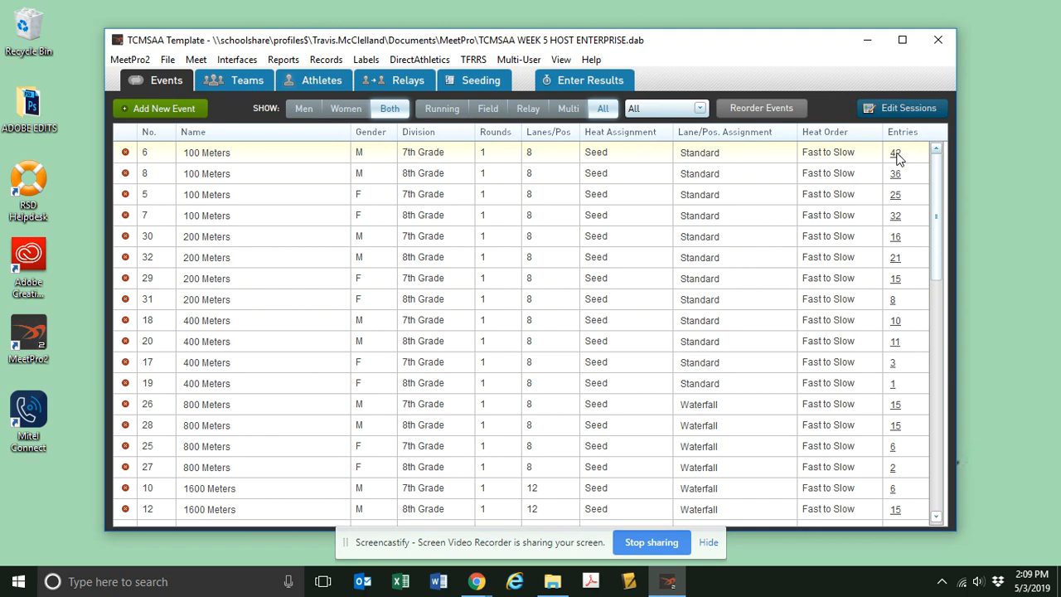
pyautogui.click(895, 154)
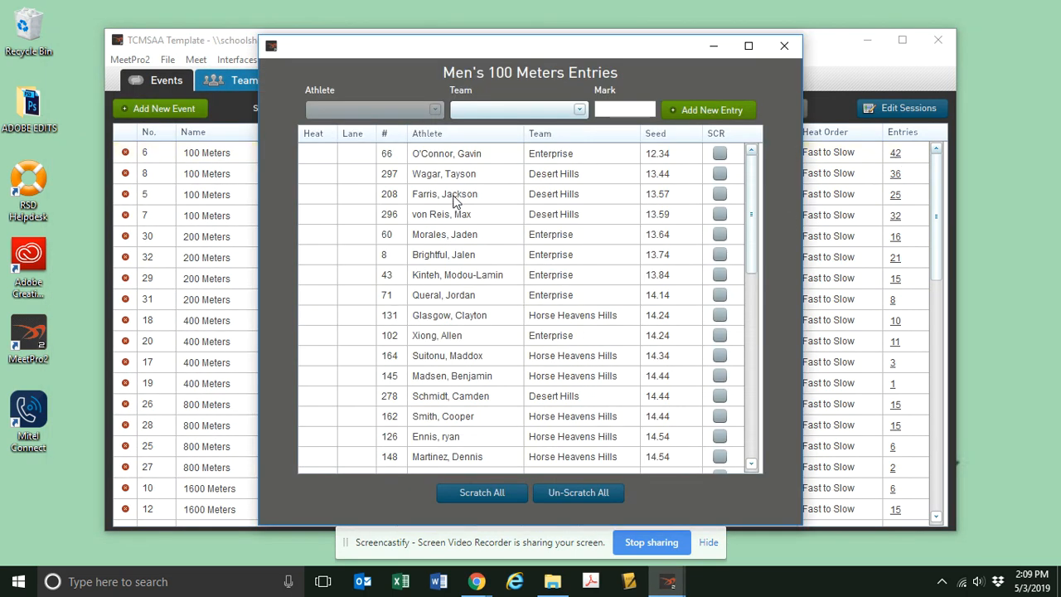
pyautogui.scroll(-9, 455, 202)
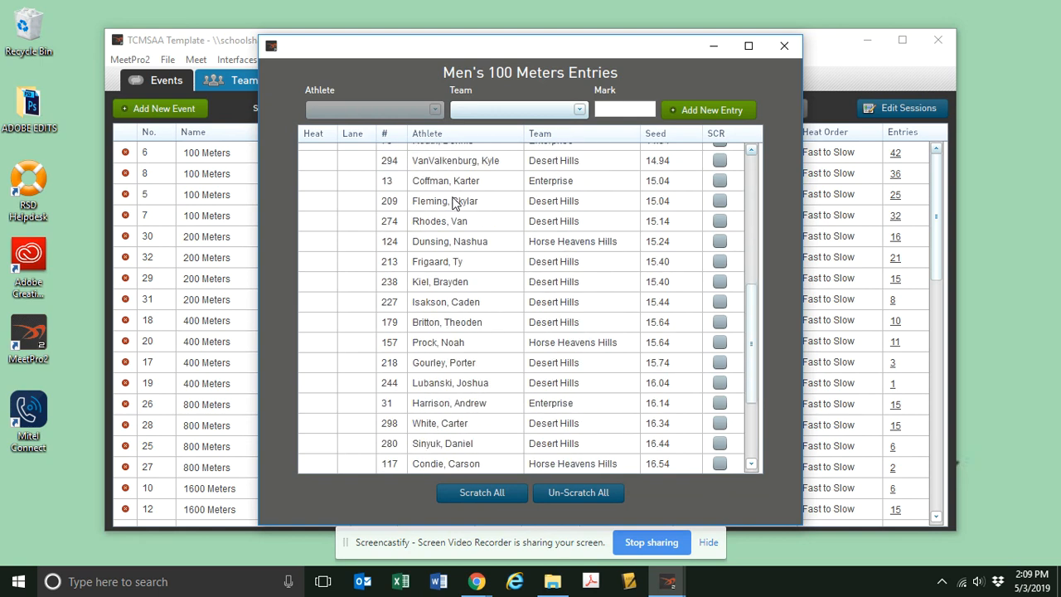
pyautogui.scroll(7, 454, 205)
pyautogui.scroll(2, 454, 204)
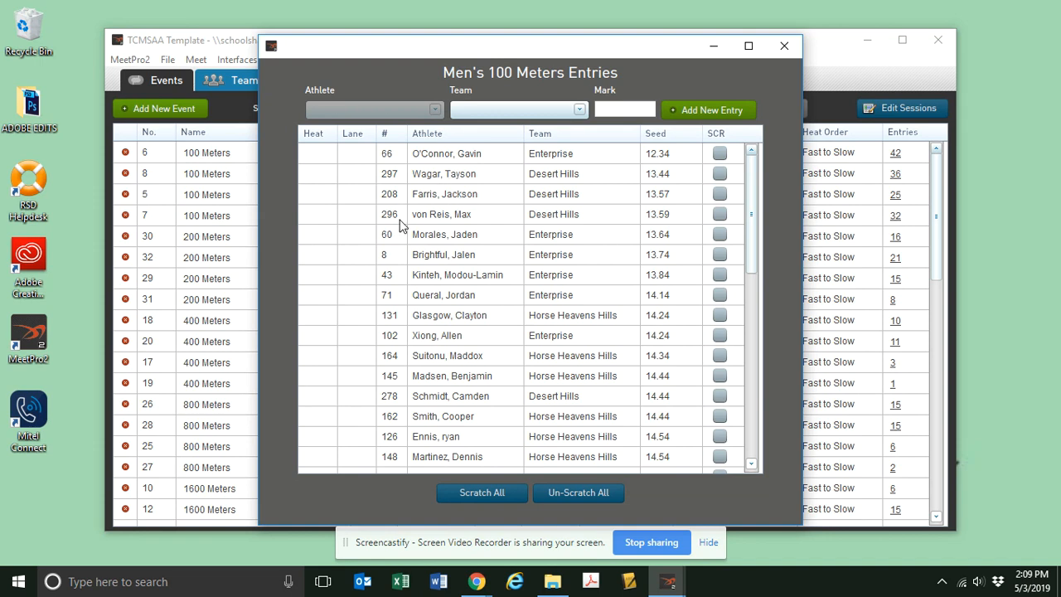
pyautogui.scroll(-8, 406, 217)
pyautogui.scroll(6, 406, 214)
pyautogui.scroll(2, 406, 214)
pyautogui.click(778, 49)
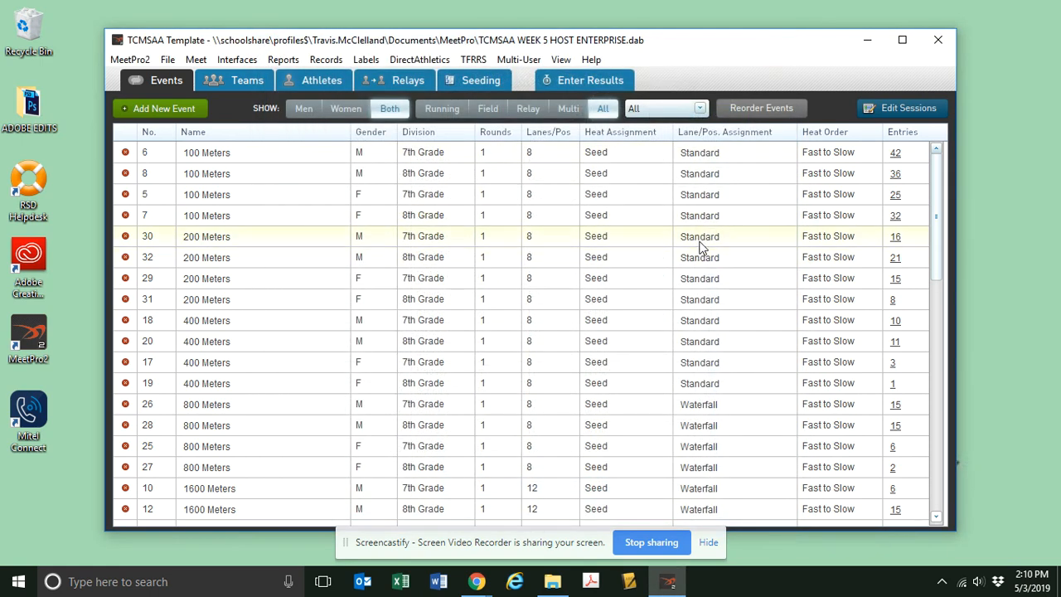